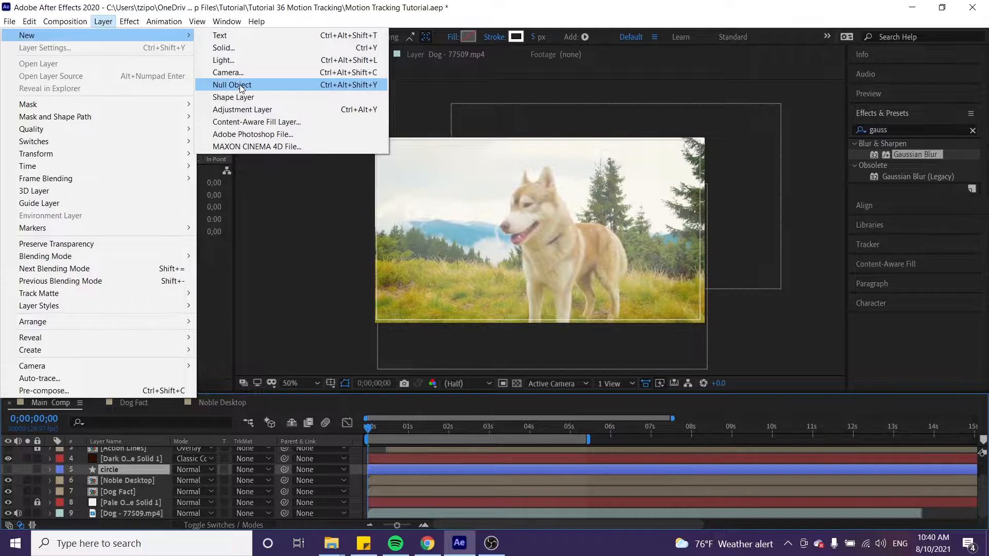
Add a null object above the circle layer in Main Comp and rename it Dog Fact Null
left_click(240, 86)
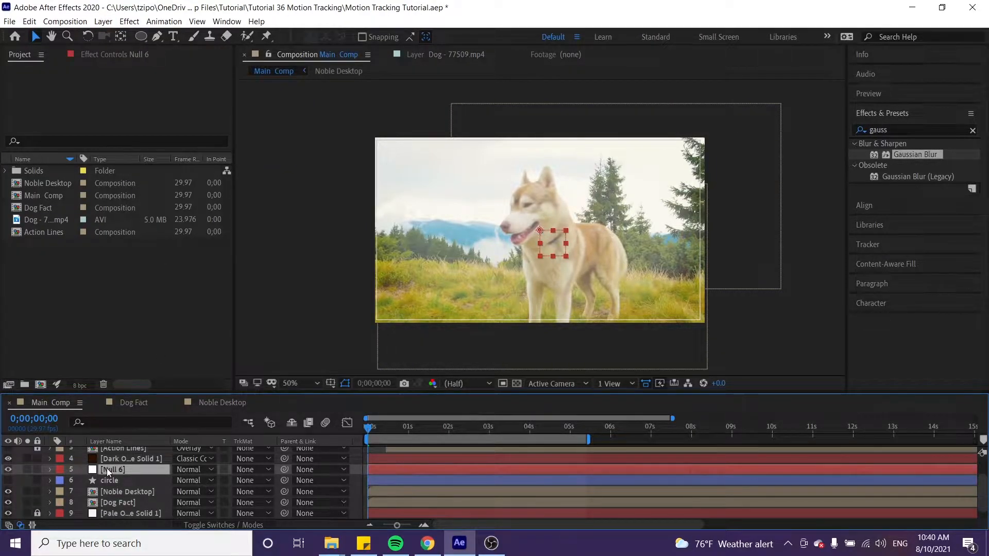
key("Return")
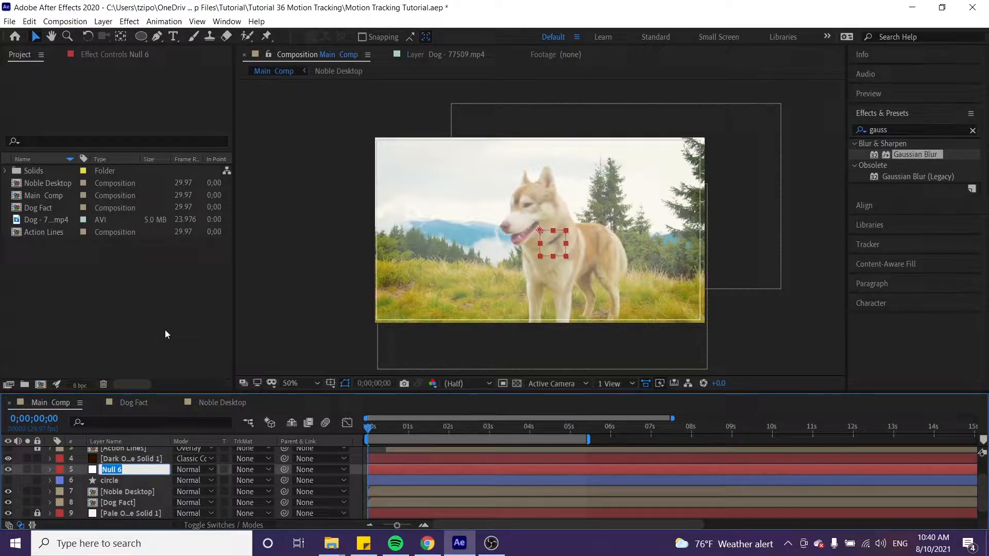
type("Dog Fact Null")
key("Return")
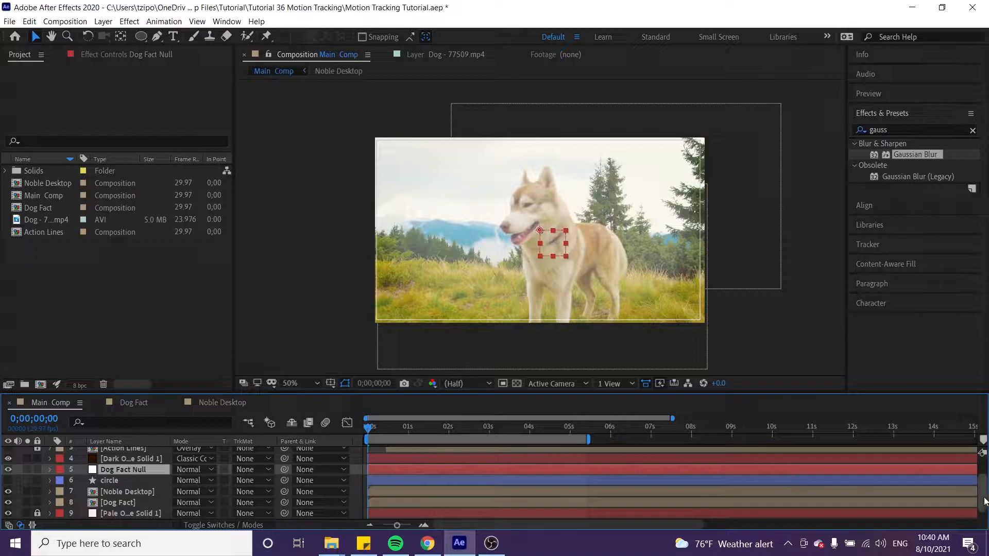
Motion-track the Dog - 77509.mp4 layer forward from the start, with the track point on the grass edge left of the dog
scroll(984, 501, "down", 1)
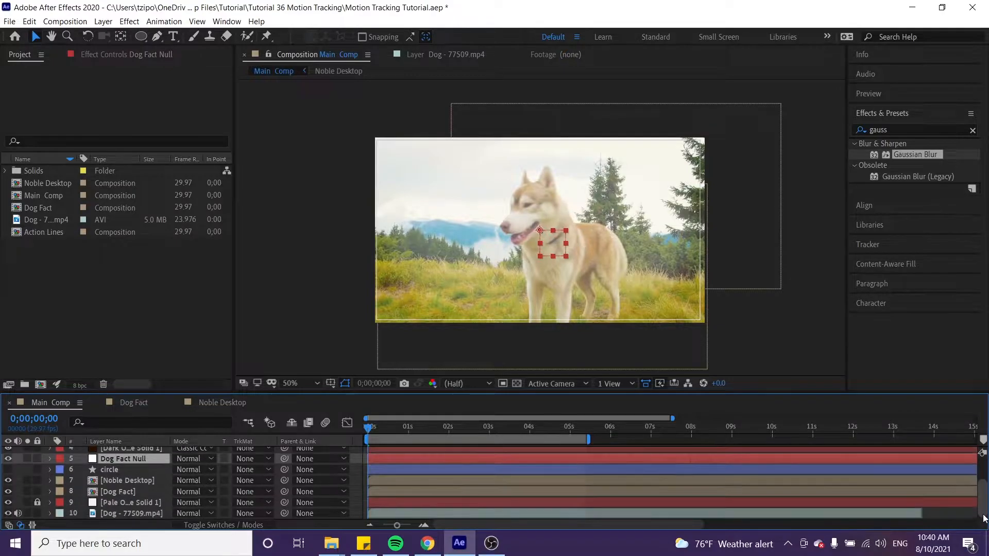
left_click(109, 512)
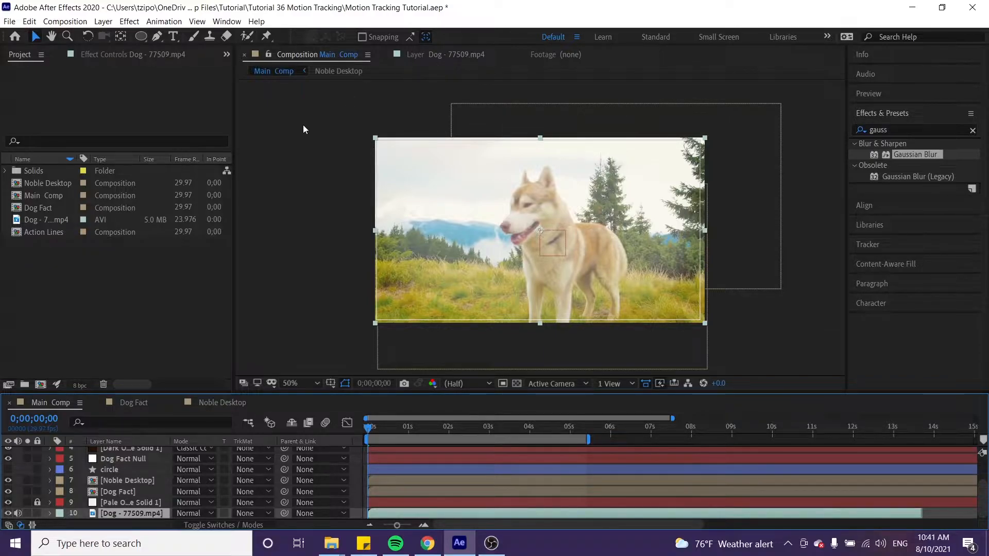
left_click(164, 21)
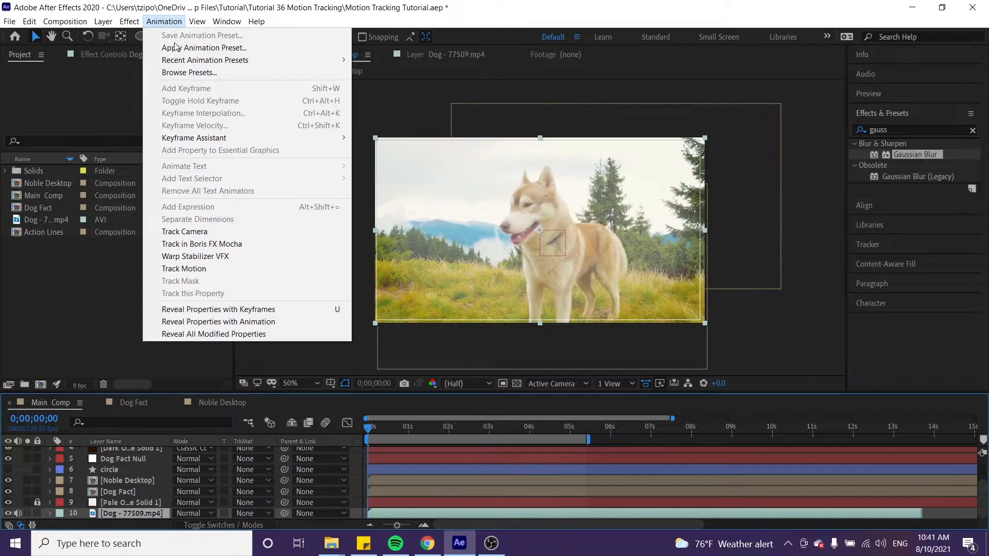
left_click(192, 269)
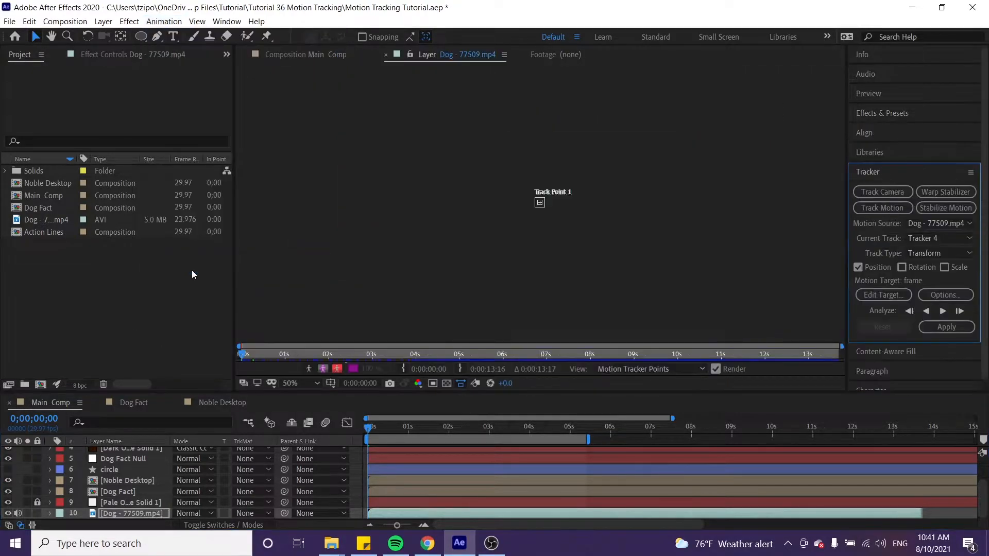
left_click(541, 204)
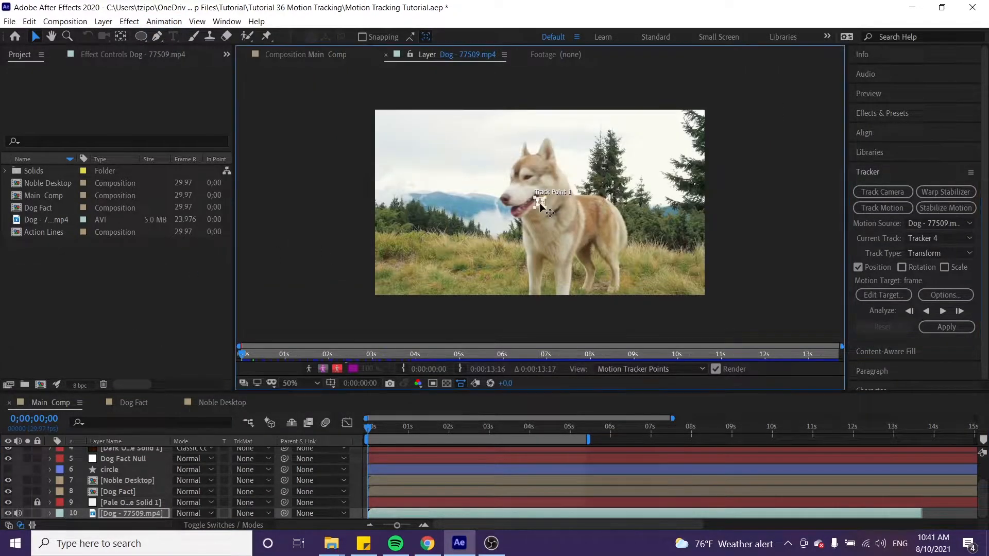
left_click_drag(541, 204, 430, 236)
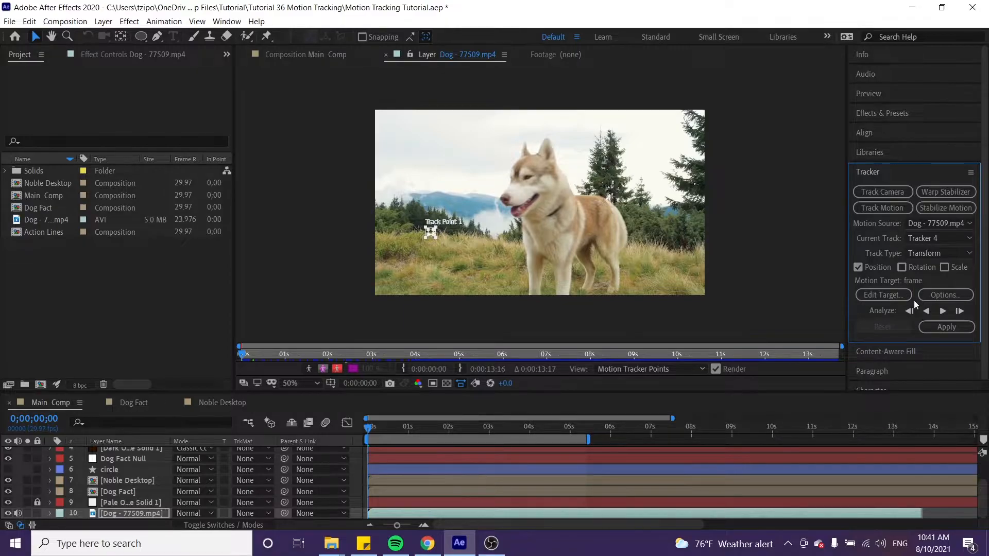
left_click(944, 310)
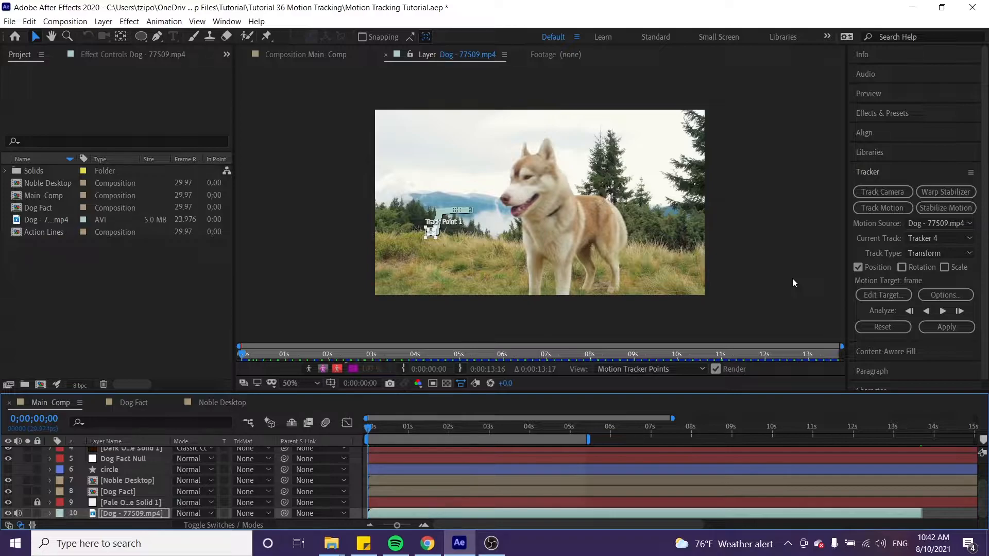
Set the motion target to Dog Fact Null, apply the tracking in X and Y, and collapse the footage layer's keyframed properties
left_click(874, 294)
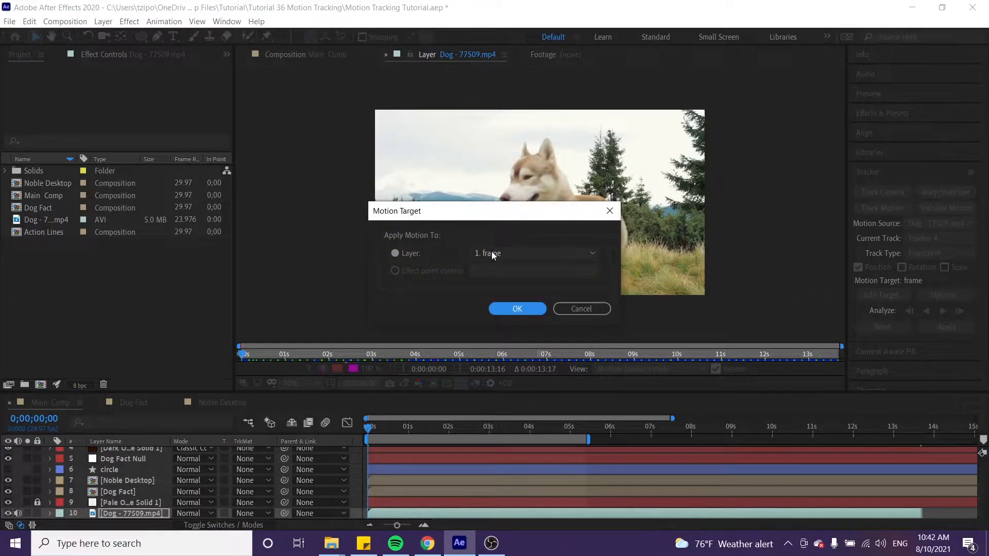
left_click(491, 253)
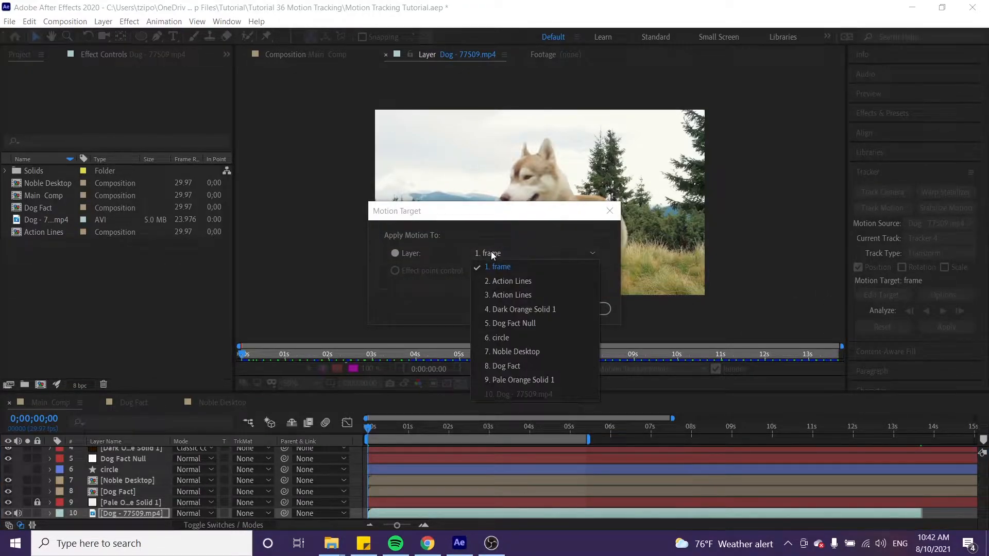
left_click(536, 323)
left_click(519, 308)
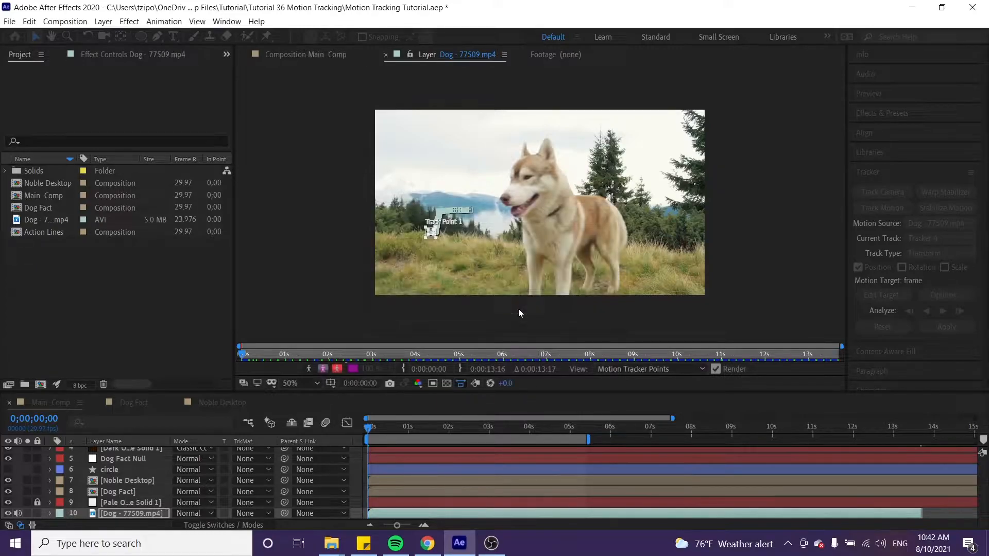
left_click(937, 326)
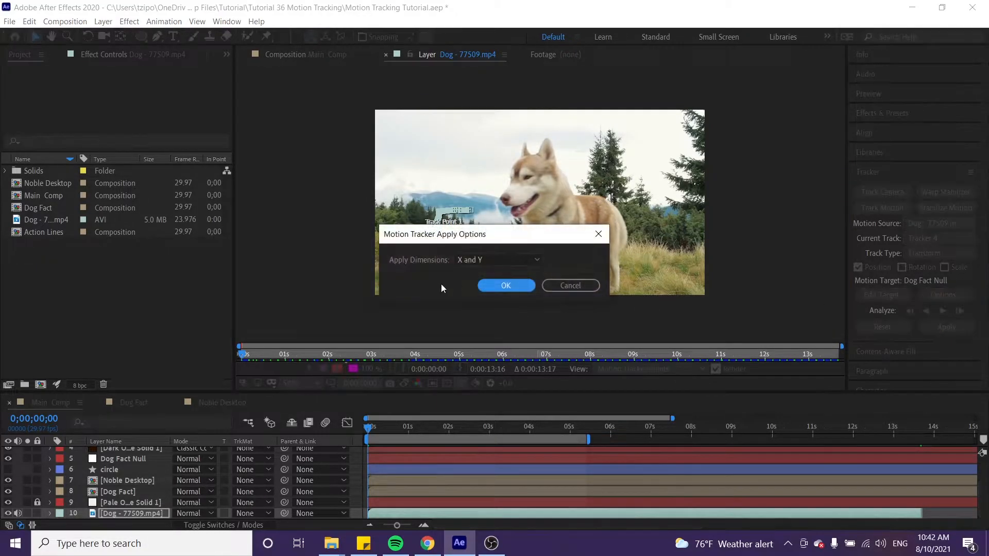
left_click(489, 286)
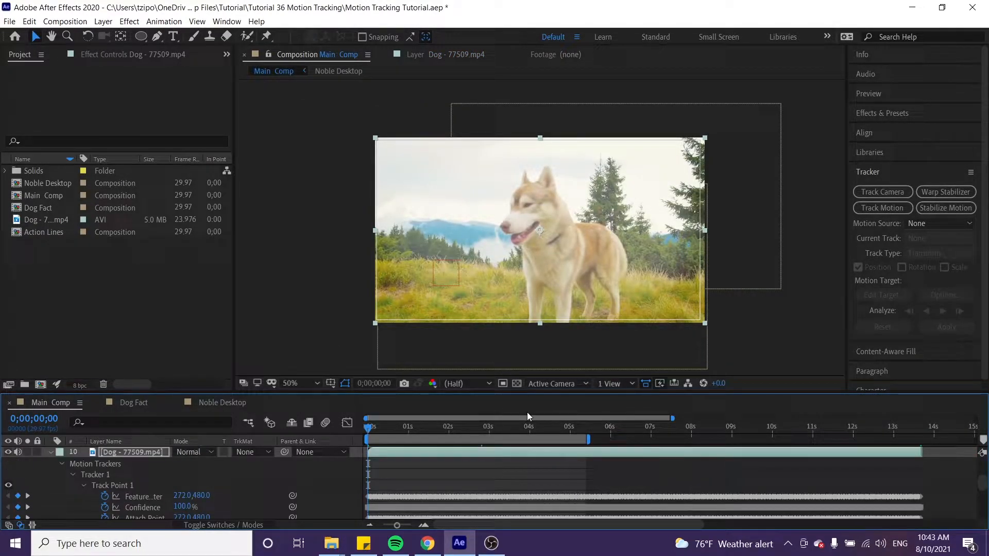
key("u")
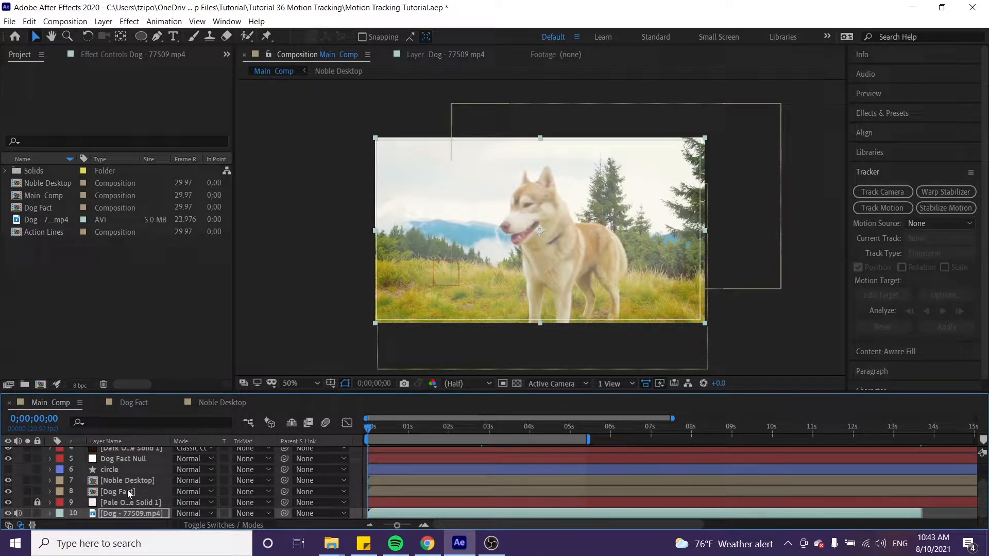
Parent the Dog Fact layer to Dog Fact Null and move its text beside the dog, at Position 384, -145
left_click(129, 492)
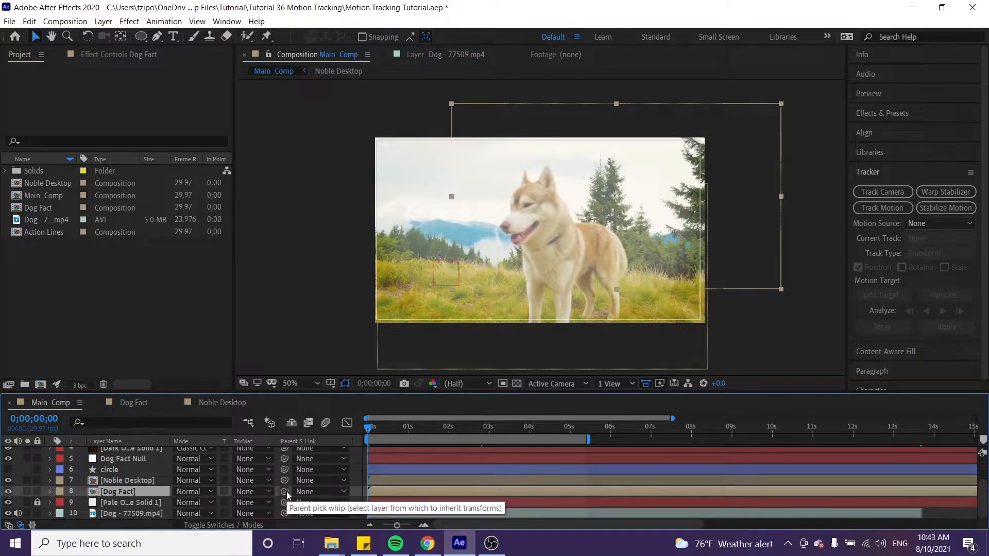
left_click_drag(286, 493, 126, 465)
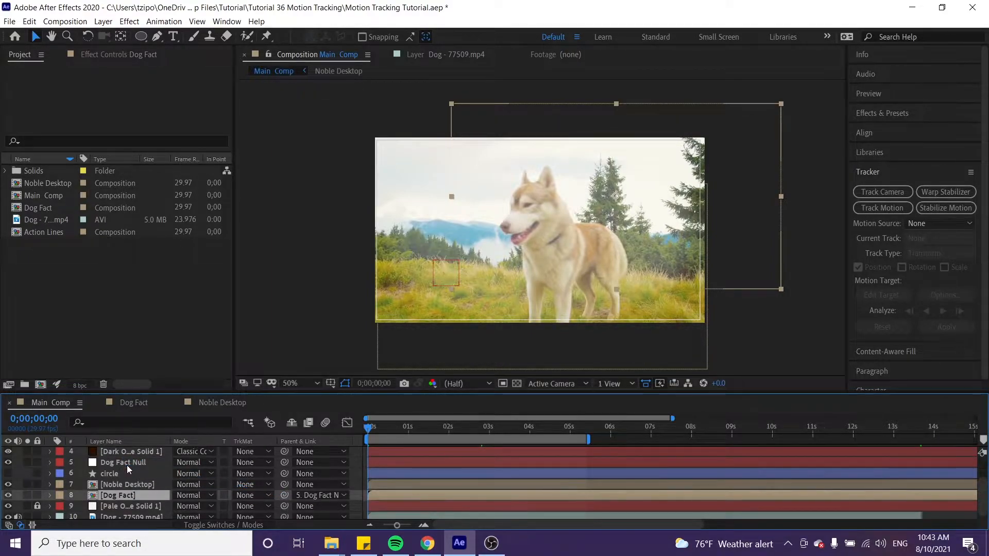
left_click(385, 428)
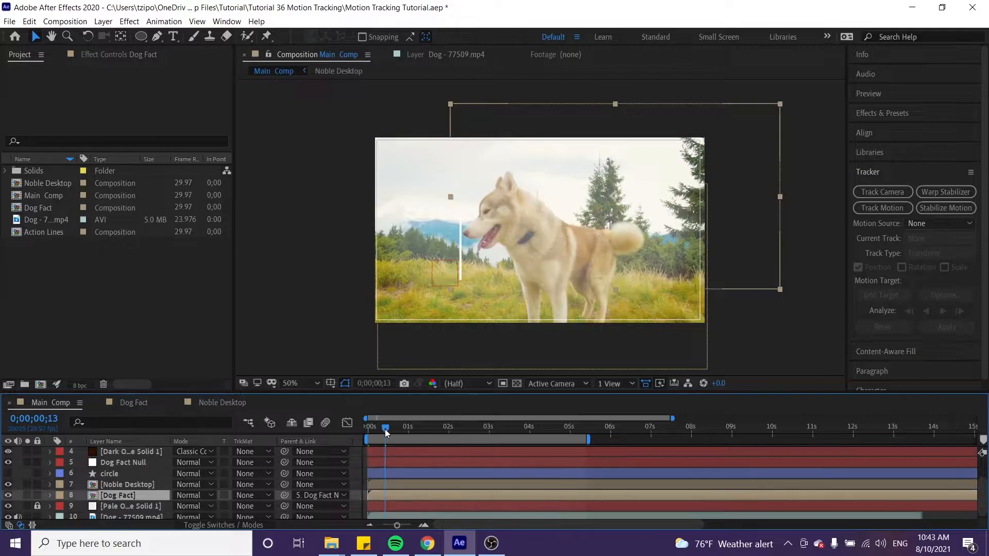
left_click_drag(391, 430, 418, 432)
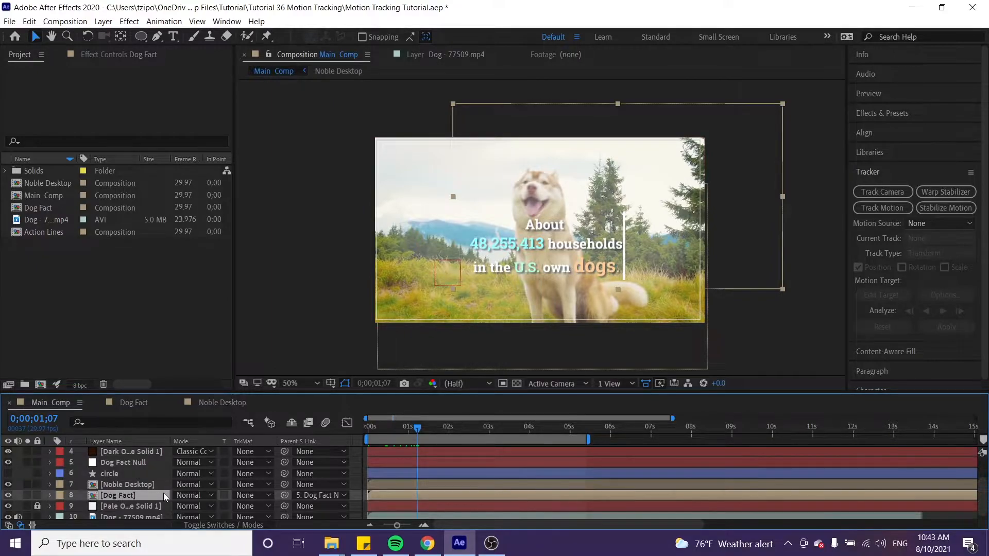
key("p")
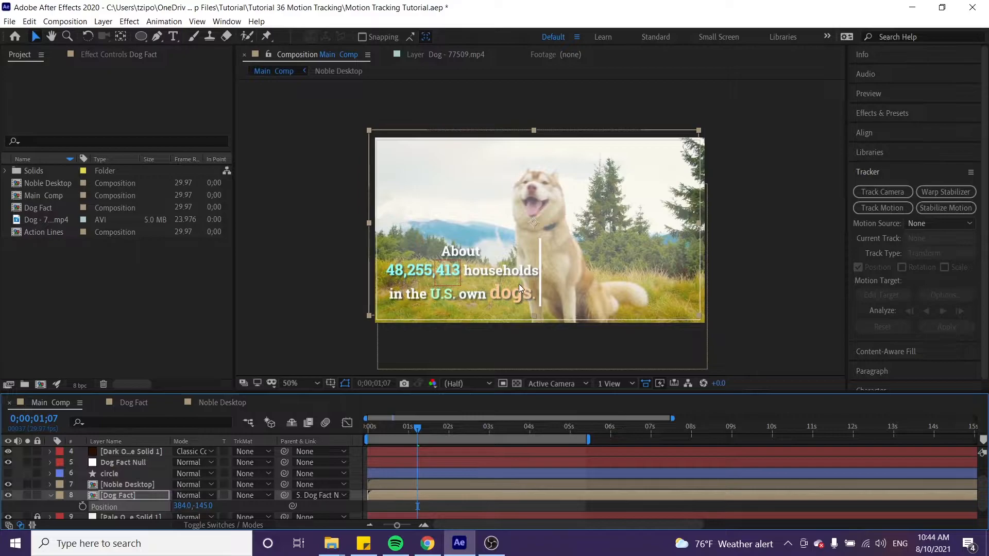
Play back the composition from near its start to check how the Dog Fact text follows the footage
key("space")
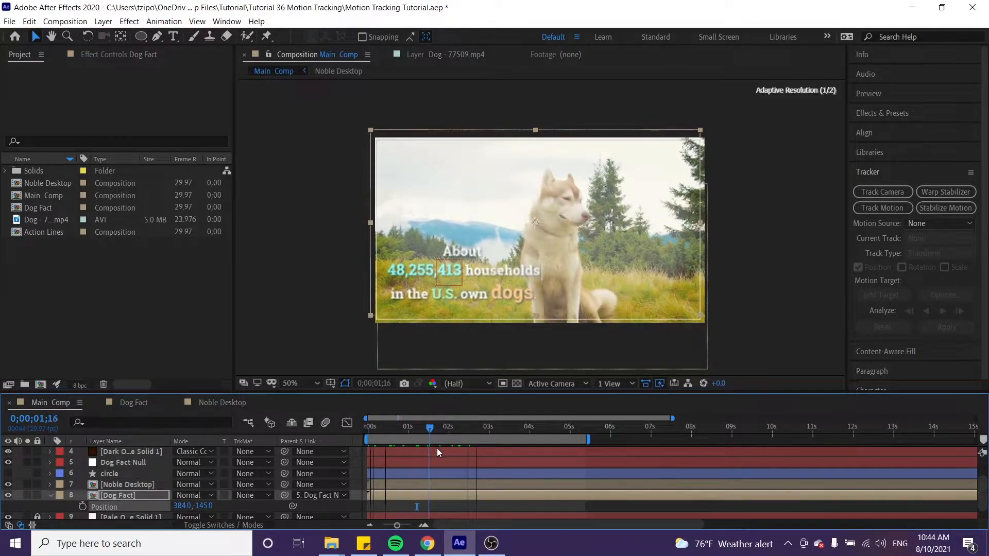
key("space")
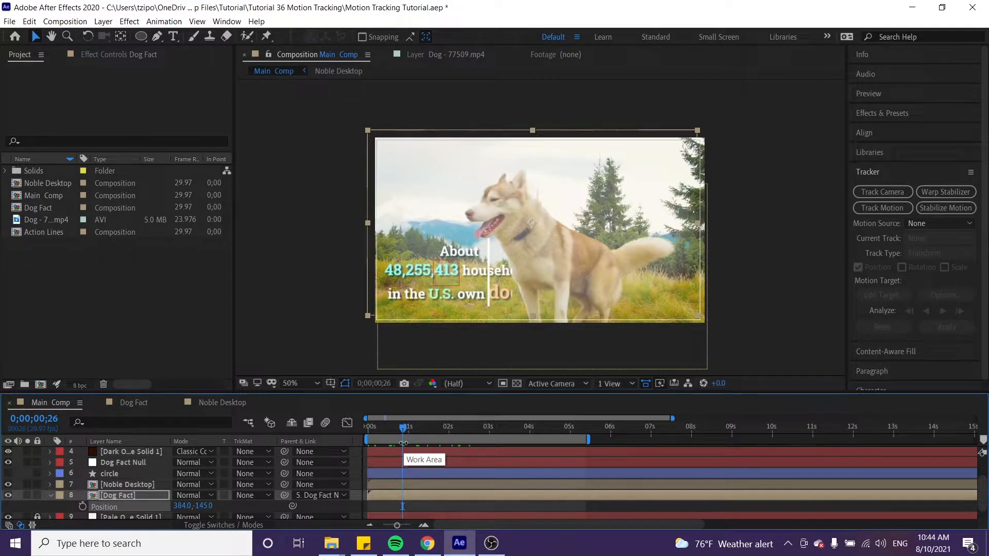
left_click_drag(403, 428, 372, 430)
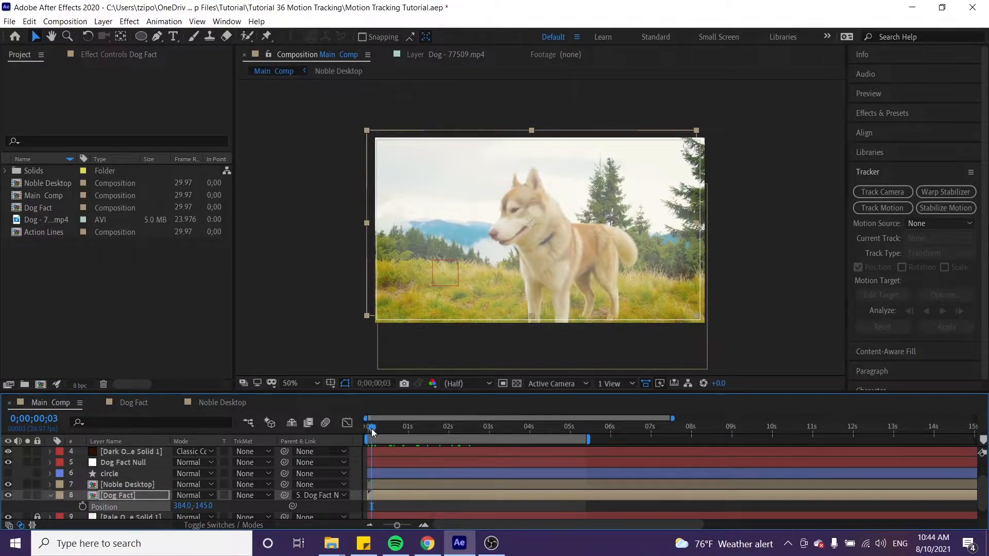
key("space")
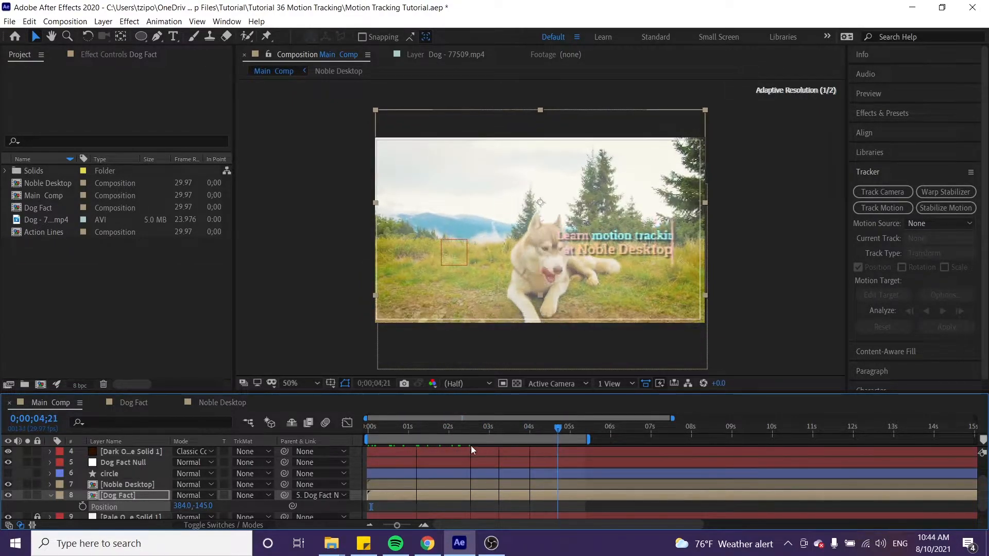
left_click(428, 446)
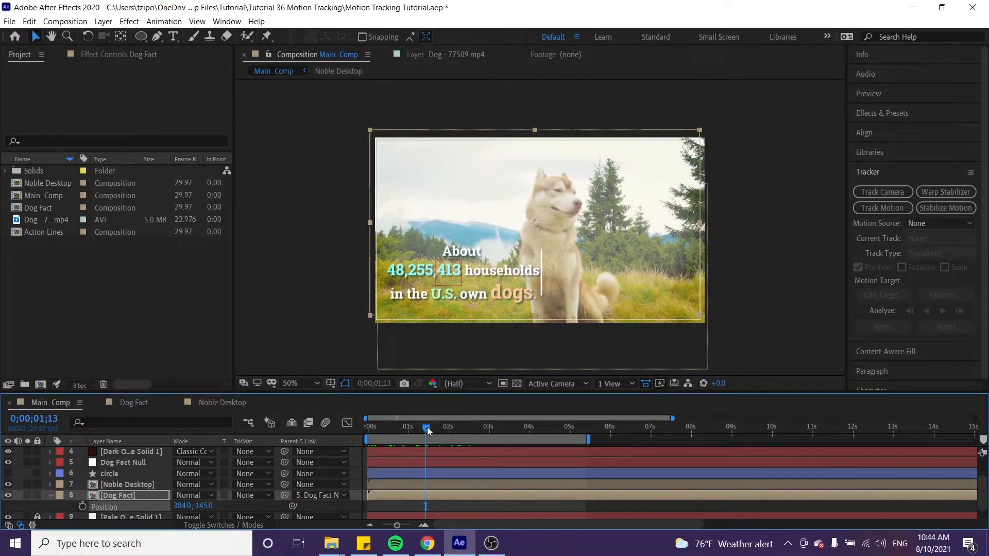
At 0;00;04;00, add another null object and rename it Noble Desktop Text Null
left_click_drag(428, 427, 531, 435)
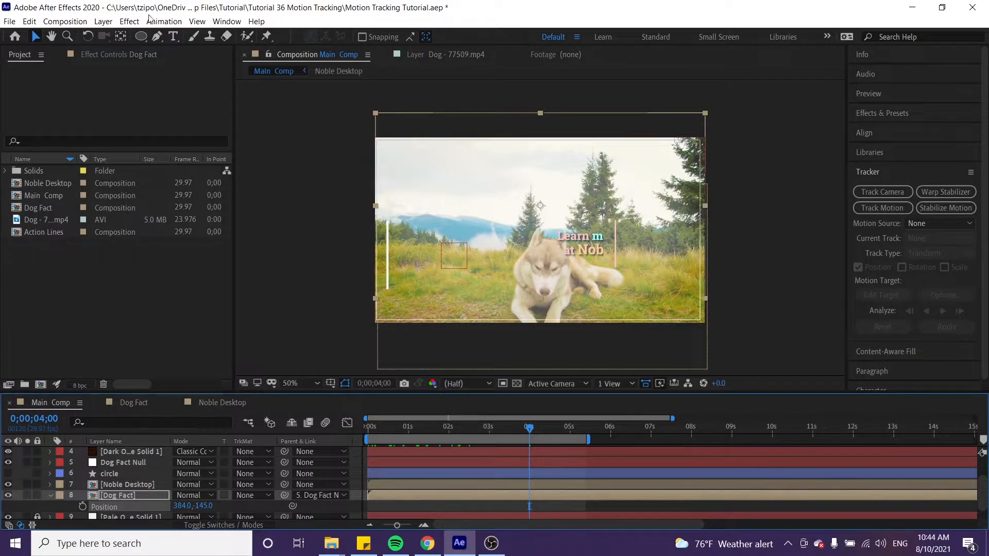
left_click(103, 21)
mouse_move(114, 36)
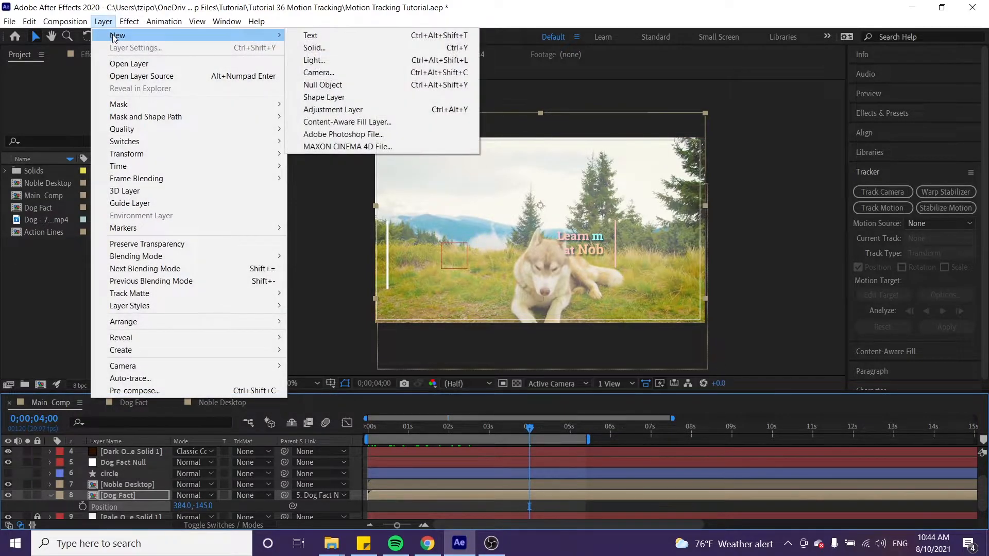
left_click(324, 85)
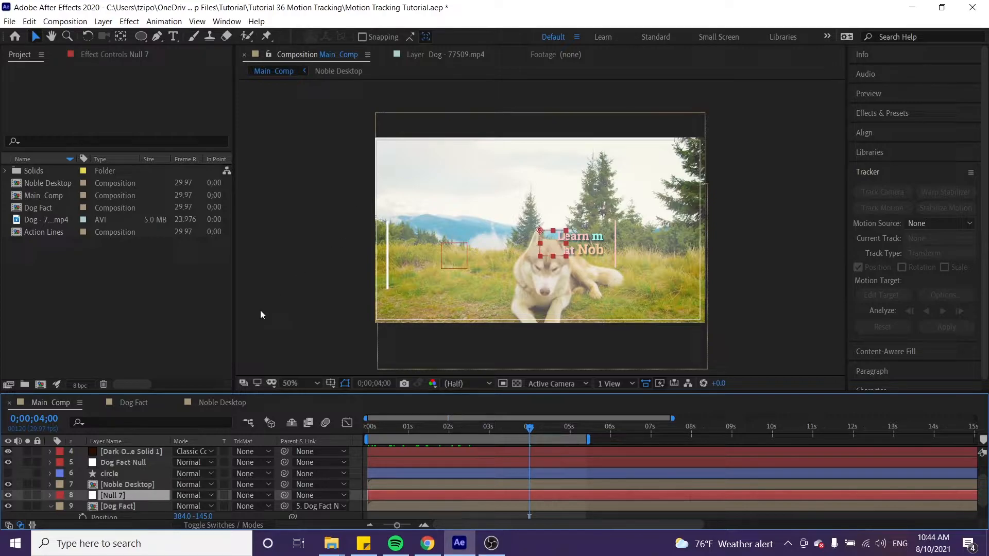
key("Return")
type("Noble Deskt")
type("op Text Null")
key("Return")
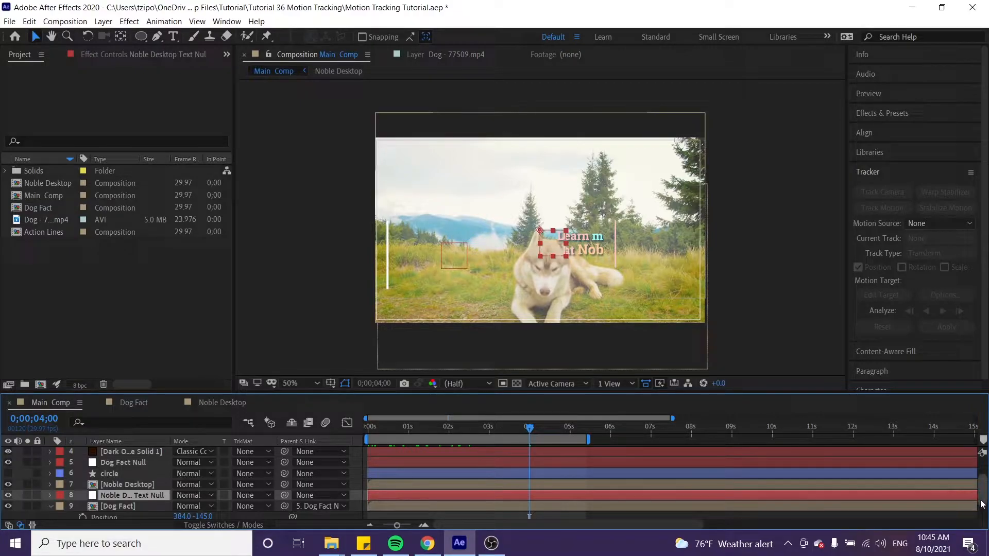
Motion-track Dog - 77509.mp4 forward from 0;00;04;00 with the track point at the tall pine's right edge, and return to that time
scroll(983, 505, "down", 2)
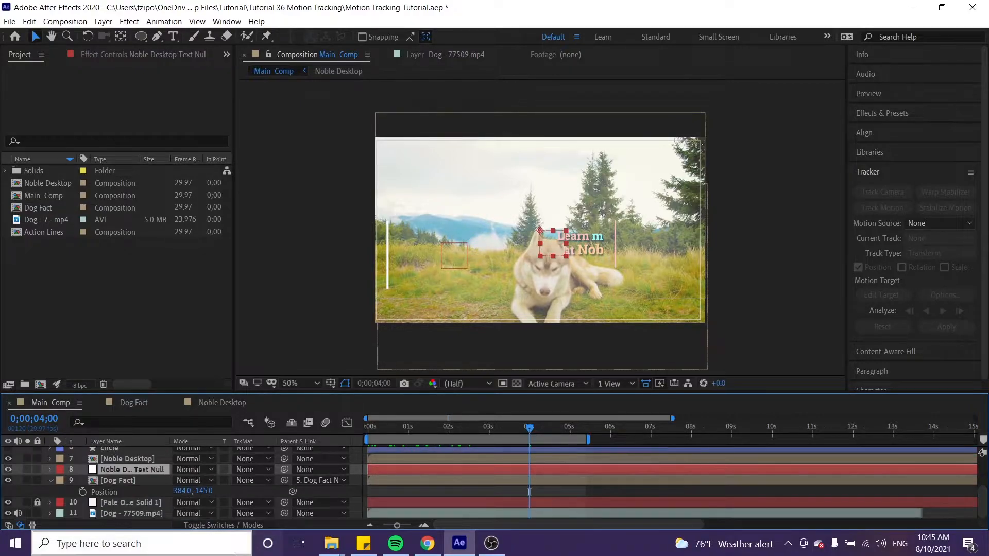
left_click(122, 512)
left_click(163, 22)
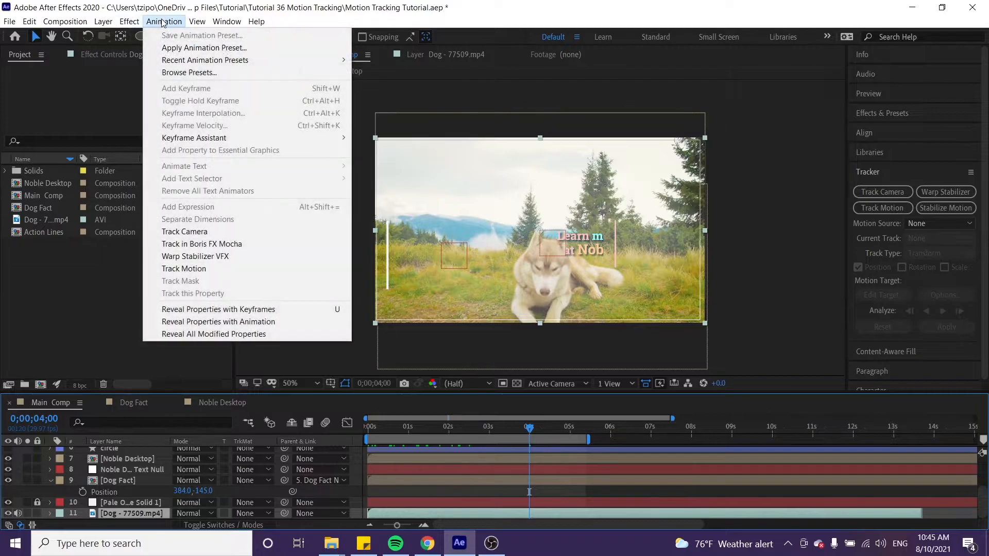
left_click(184, 270)
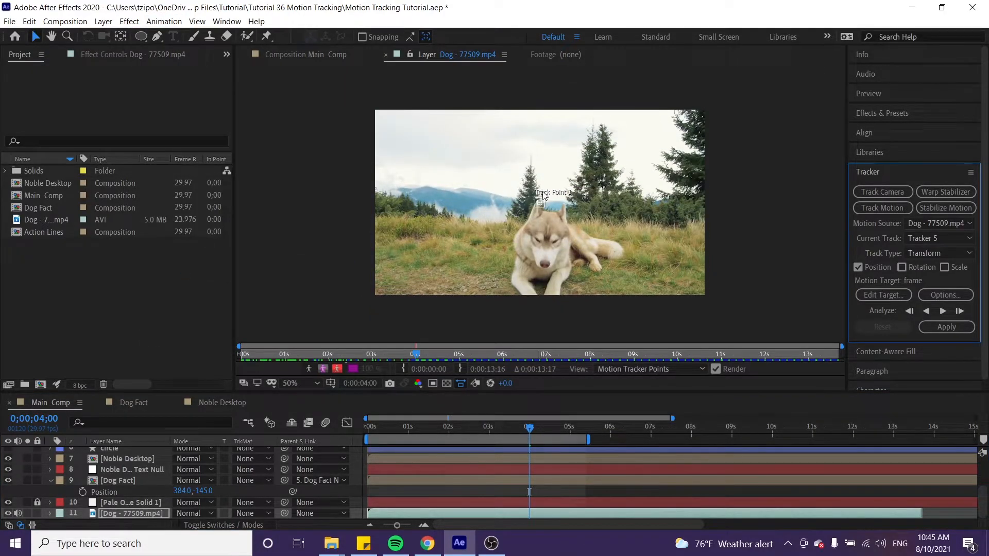
left_click_drag(541, 204, 618, 172)
left_click(943, 312)
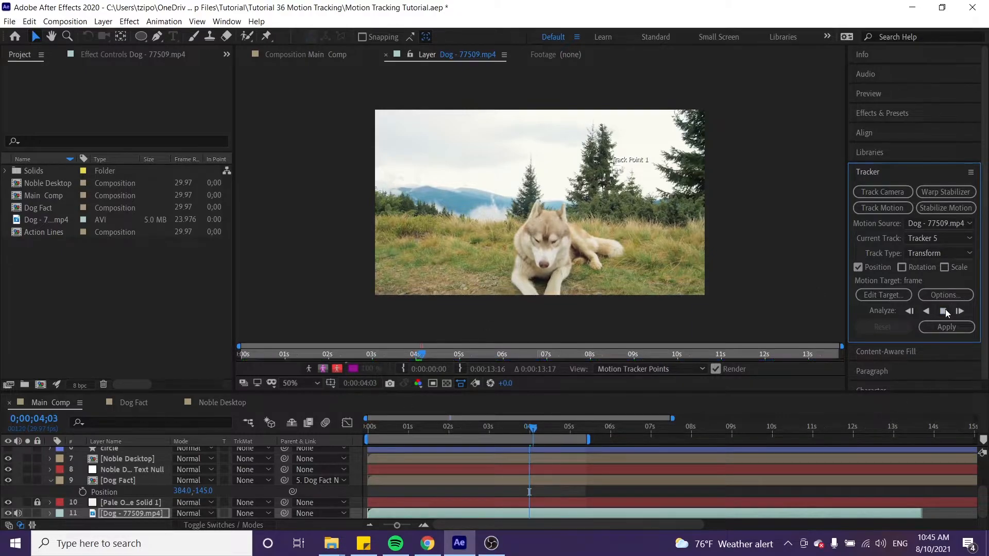
left_click(530, 434)
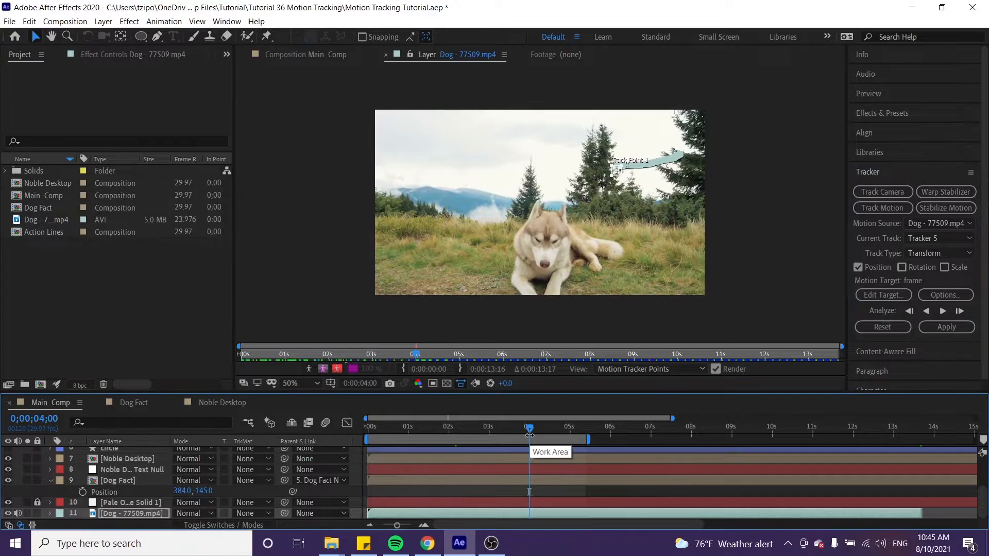
Set Noble Desktop Text Null as the motion target and apply the pine's tracking data to it
left_click(873, 298)
left_click(483, 253)
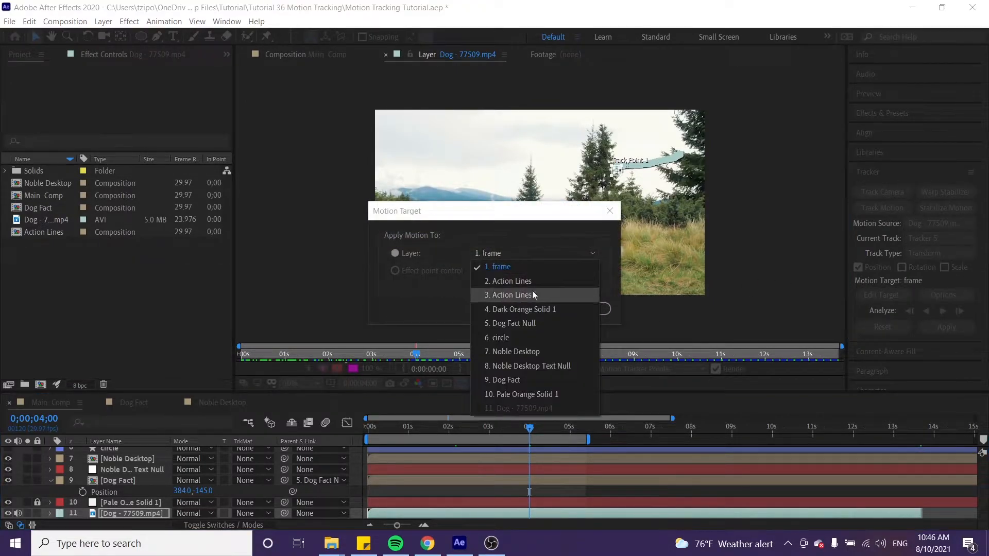
left_click(530, 366)
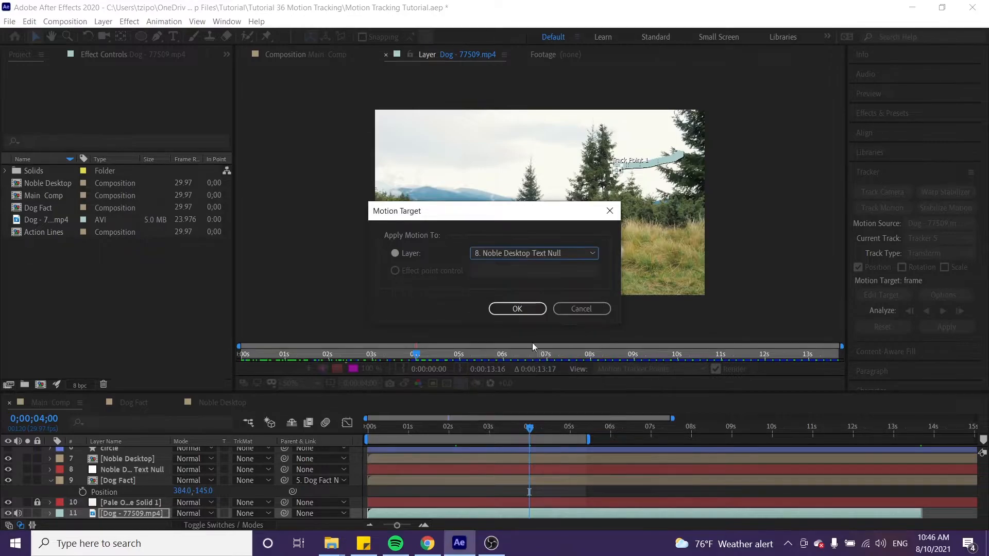
left_click(518, 309)
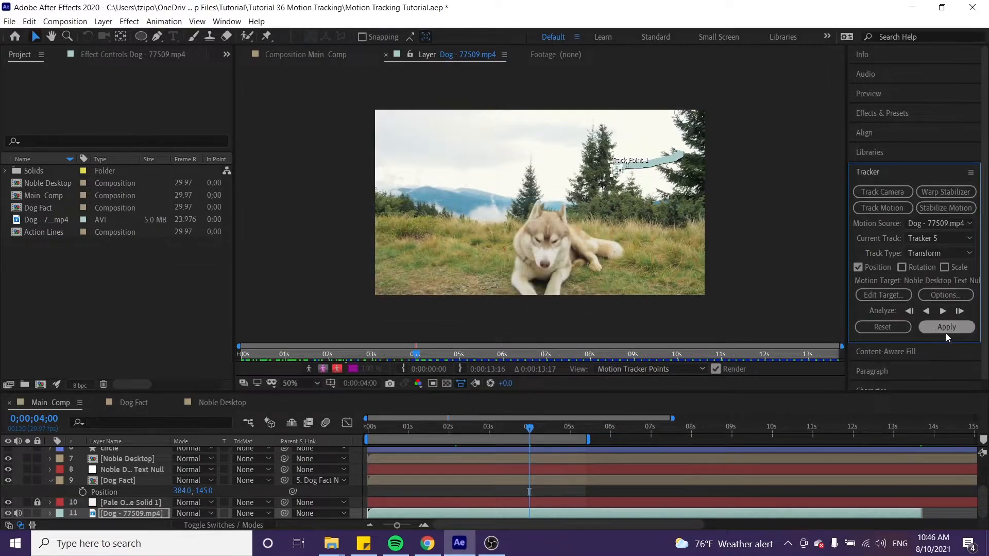
left_click(950, 329)
left_click(498, 285)
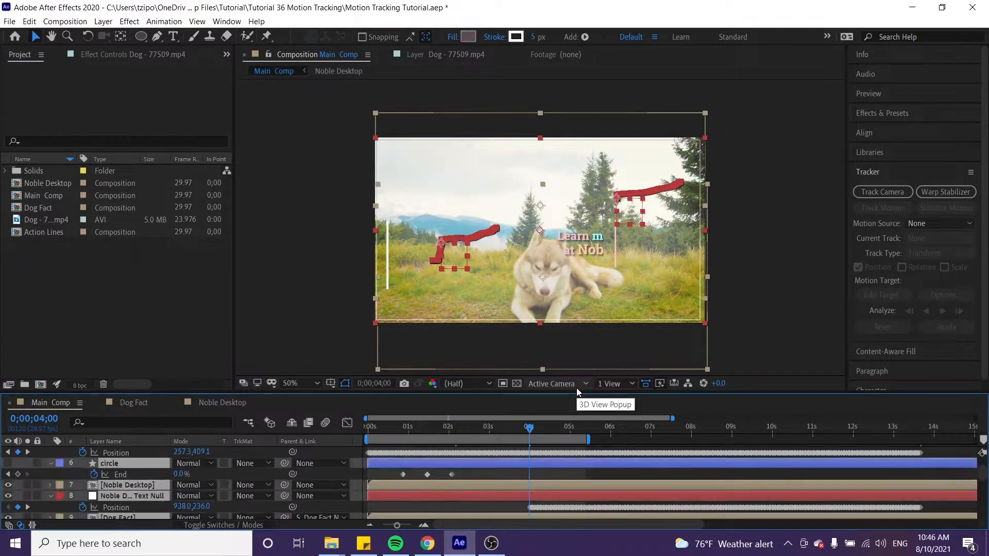
left_click(799, 304)
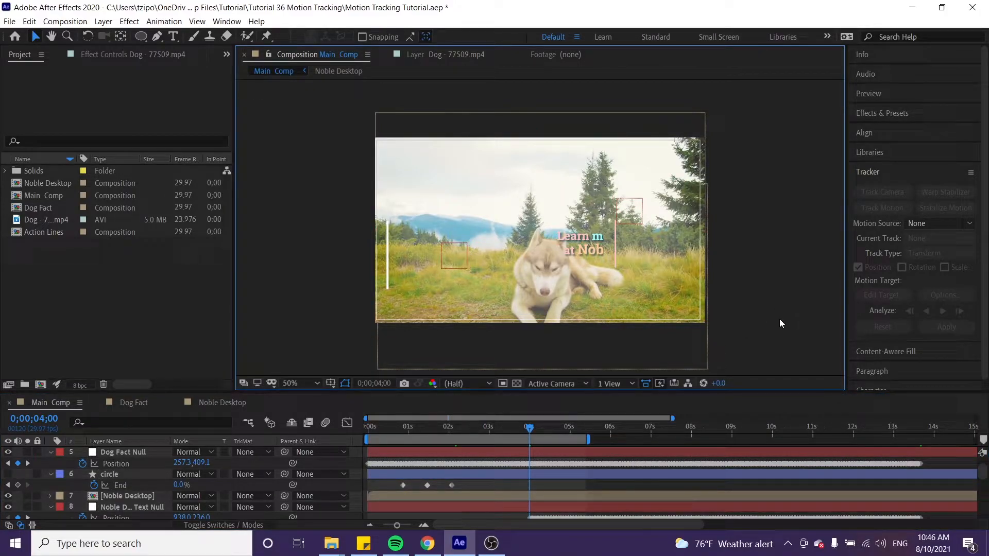
Move the Noble Desktop text up beside the tall pine, at Position 655, 330, and check the frames just before 0;00;04;00
left_click(142, 499)
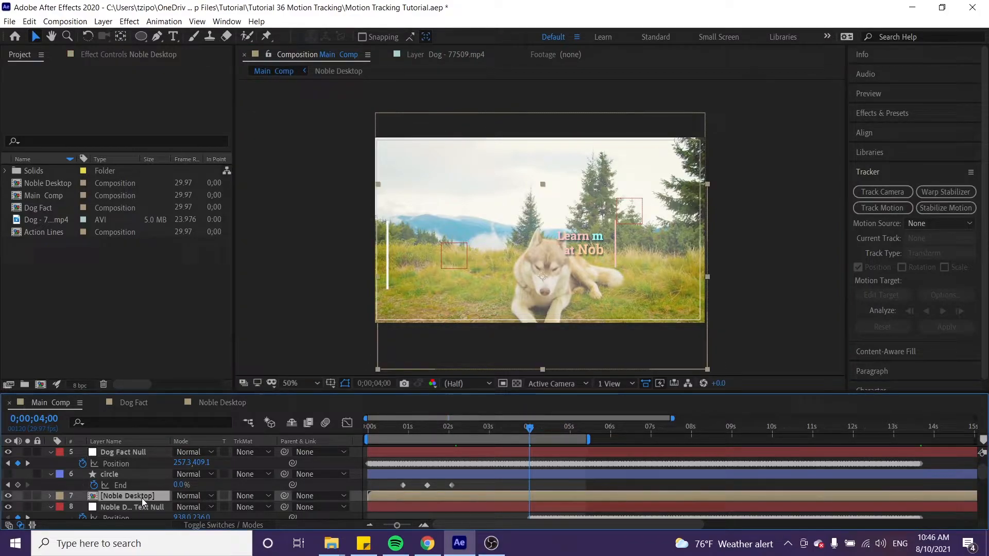
key("p")
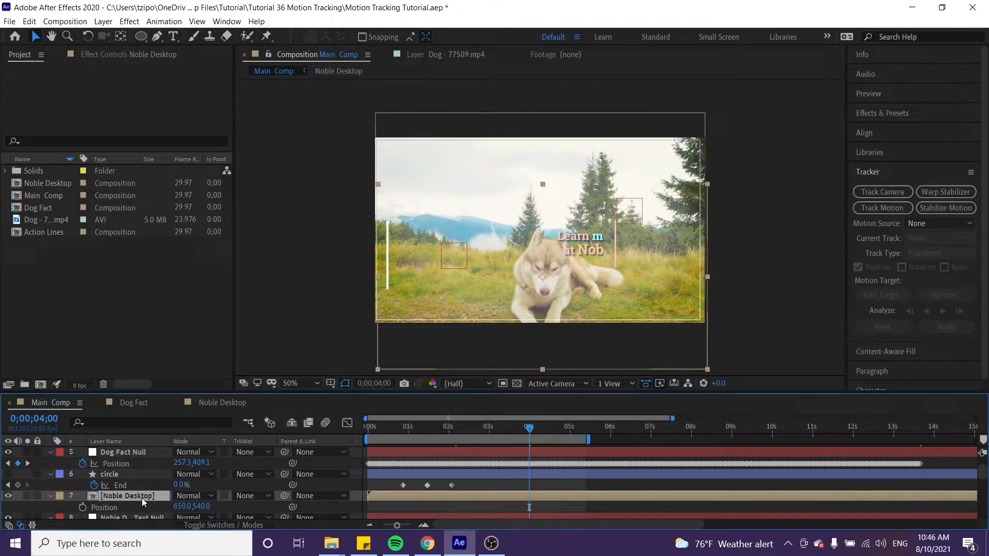
left_click_drag(547, 432, 531, 435)
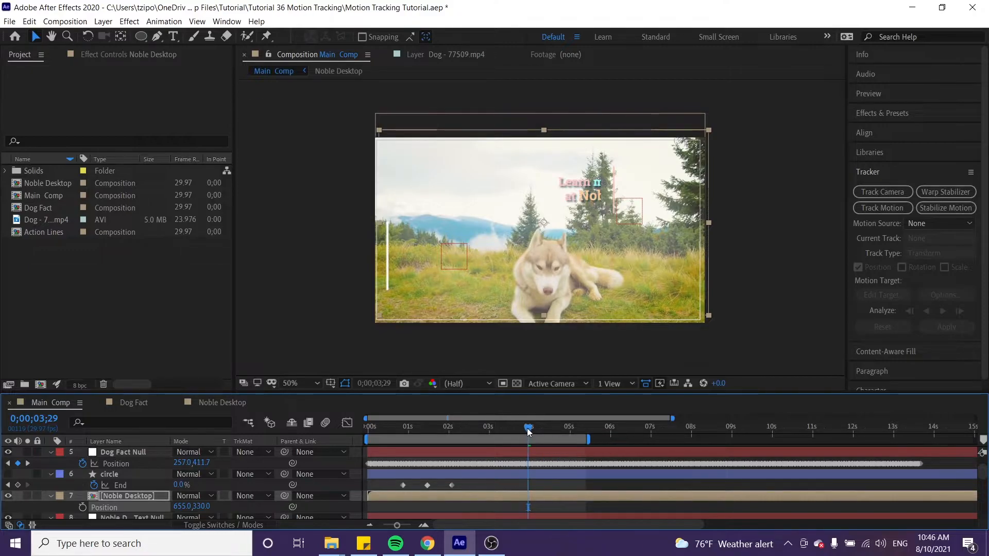
mouse_move(530, 432)
left_mouse_down()
mouse_move(575, 431)
mouse_move(523, 434)
left_mouse_up()
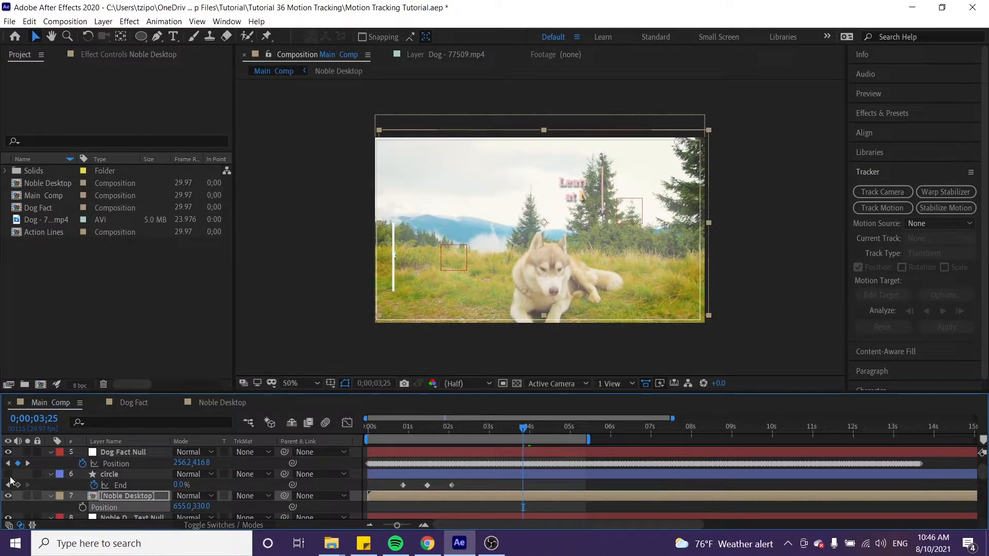
Make the circle layer visible and move the current time to 0;00;01;07
left_click(118, 474)
left_click(439, 429)
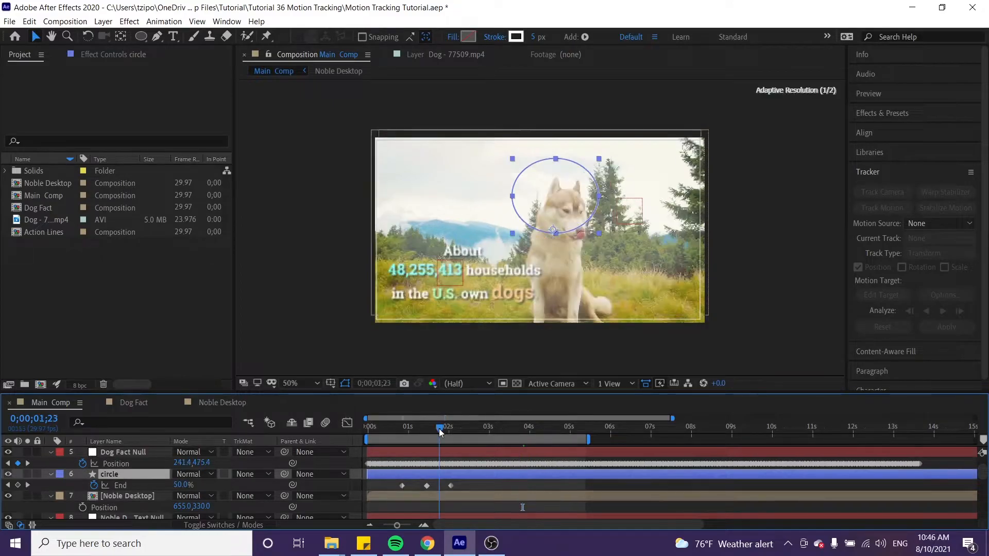
left_click_drag(439, 431, 418, 437)
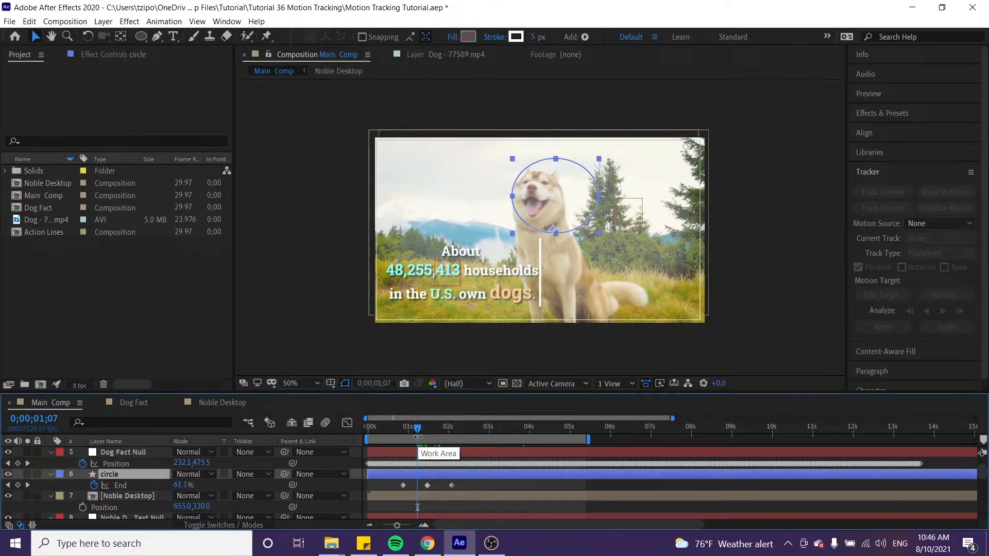
Add a null object above the circle layer and rename it Circle Null
left_click(103, 21)
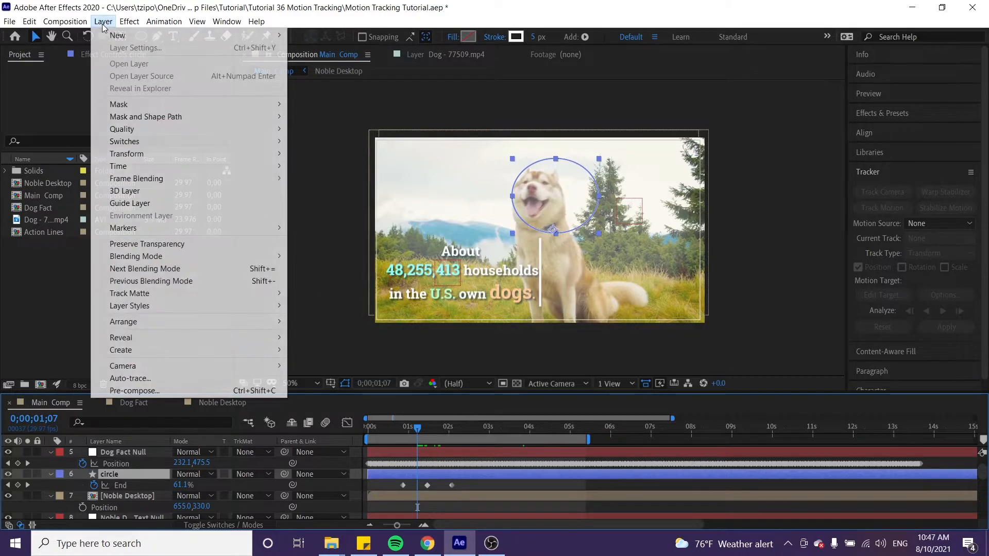
mouse_move(114, 38)
left_click(330, 85)
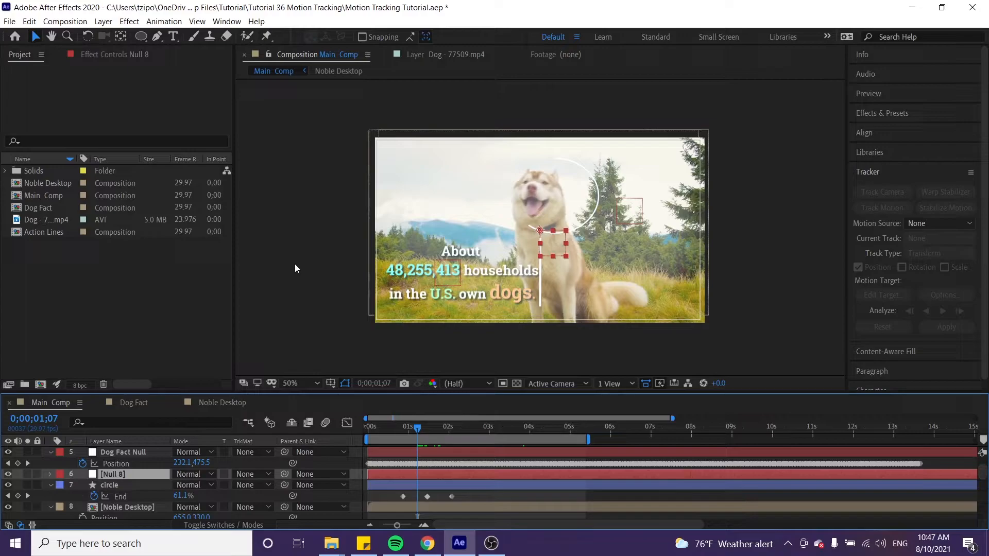
key("Return")
type("Circle")
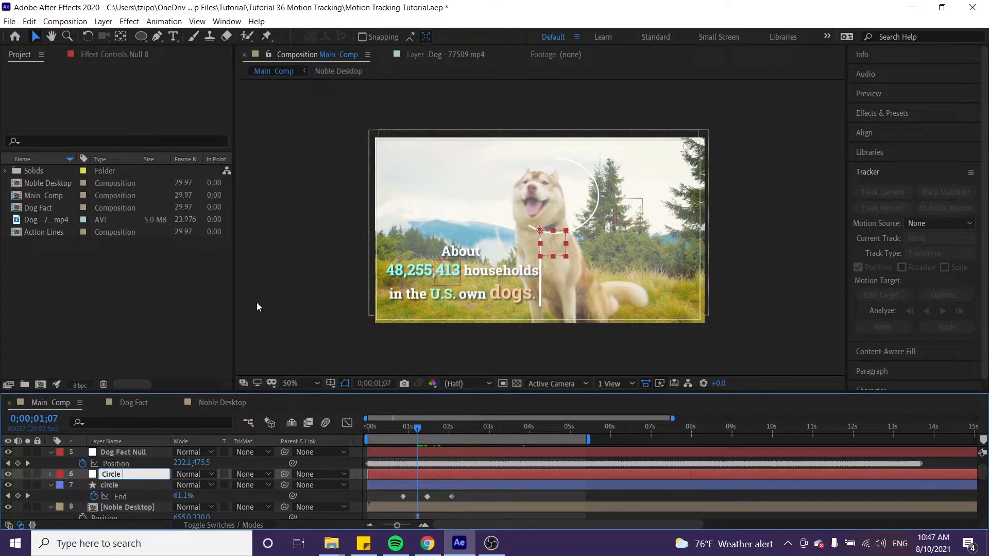
key("BackSpace")
key("BackSpace")
type("Null")
key("Return")
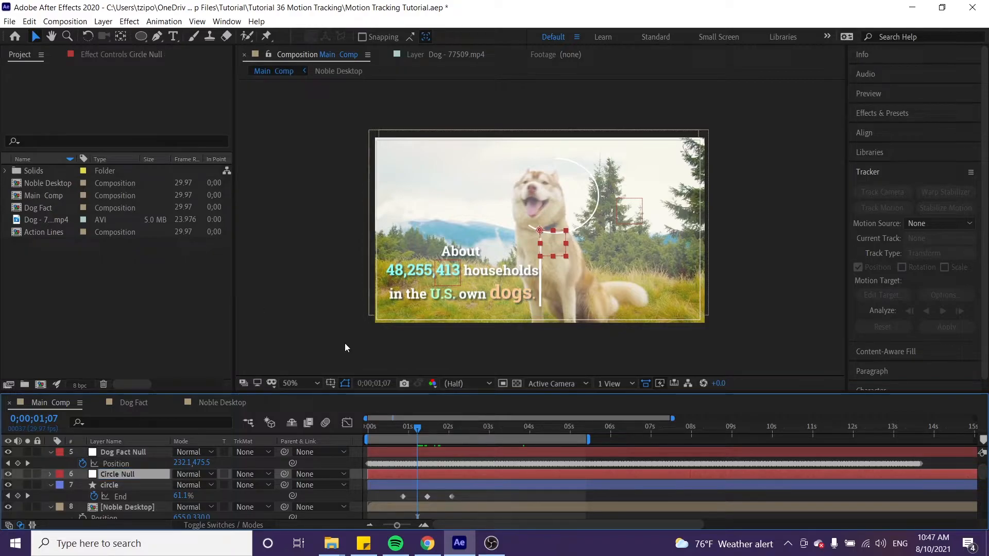
Collapse the expanded keyframe and tracker properties of all layers in the Main Comp timeline
left_click(984, 490)
left_click(984, 515)
left_click(984, 525)
mouse_move(984, 501)
left_mouse_down()
mouse_move(978, 535)
mouse_move(975, 504)
left_mouse_up()
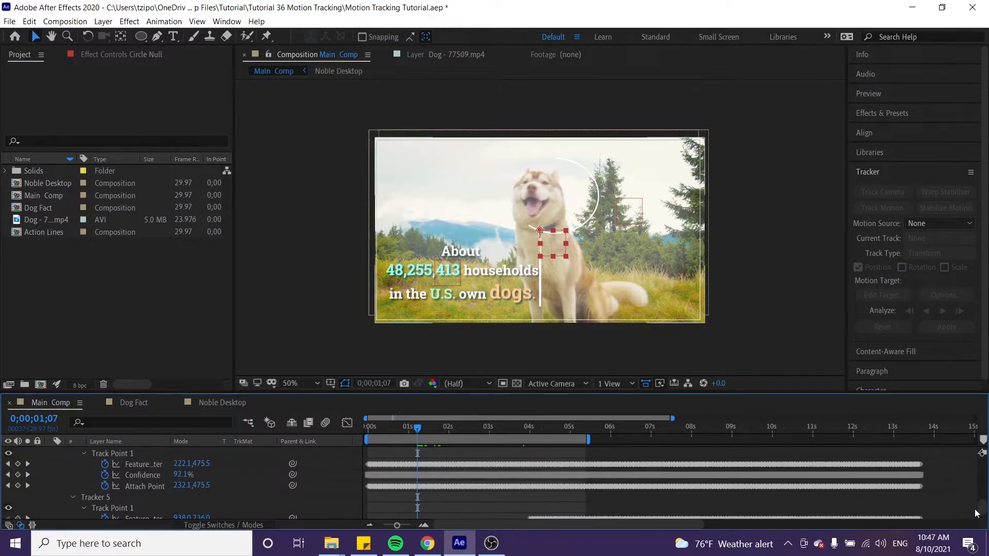
key("ctrl+a")
key("u")
left_click(164, 335)
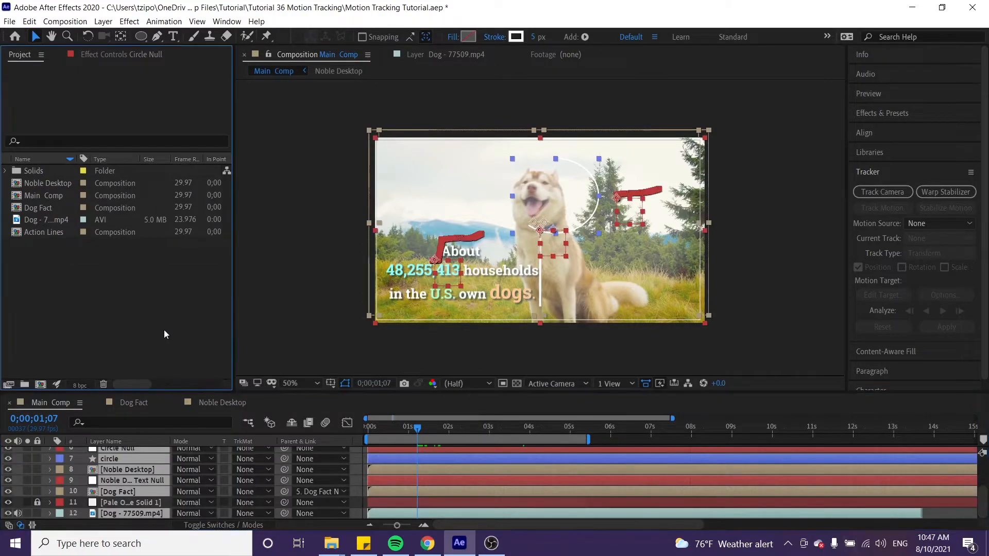
left_click(124, 505)
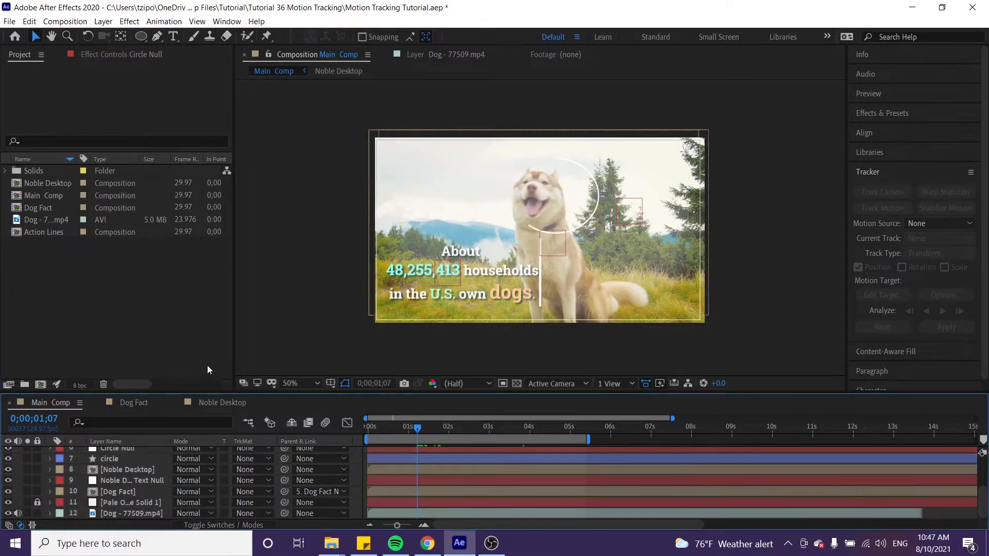
Motion-track Dog - 77509.mp4 forward from 0;00;01;07 with the track point on the dog's nose
left_click(132, 513)
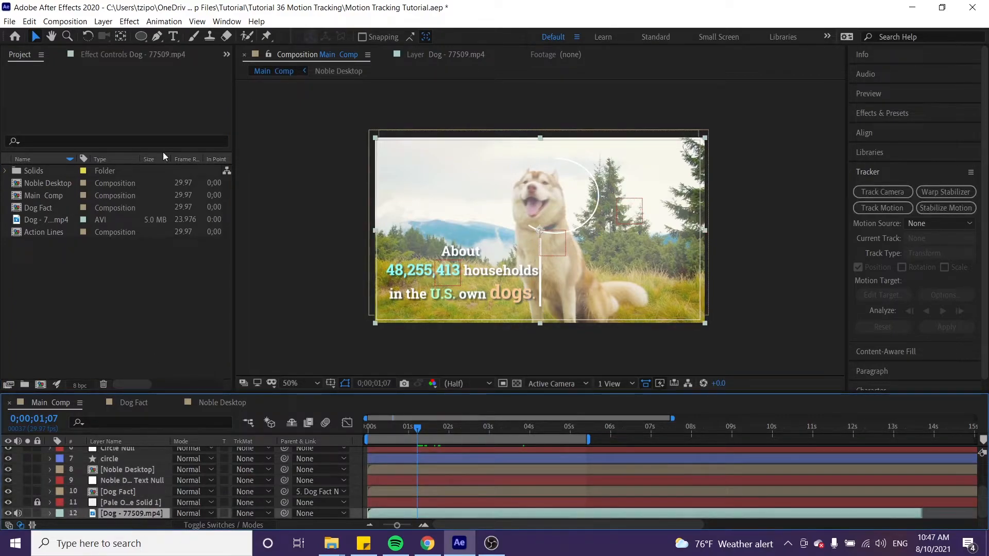
left_click(163, 21)
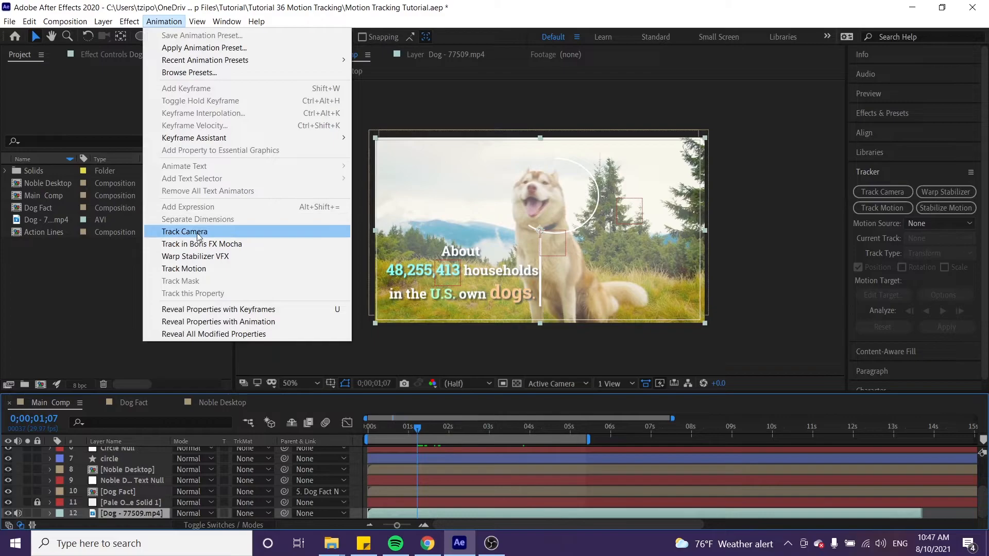
left_click(176, 268)
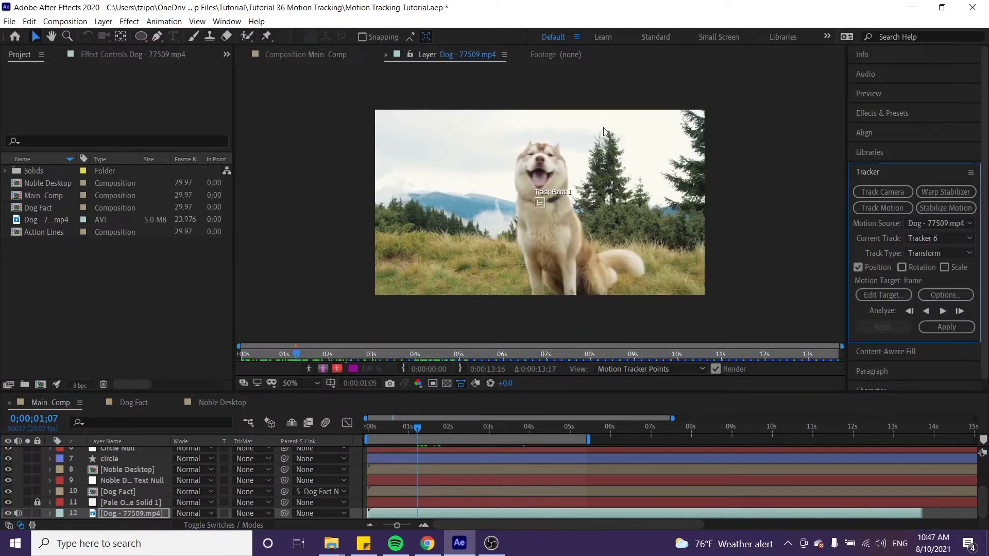
left_click(540, 205)
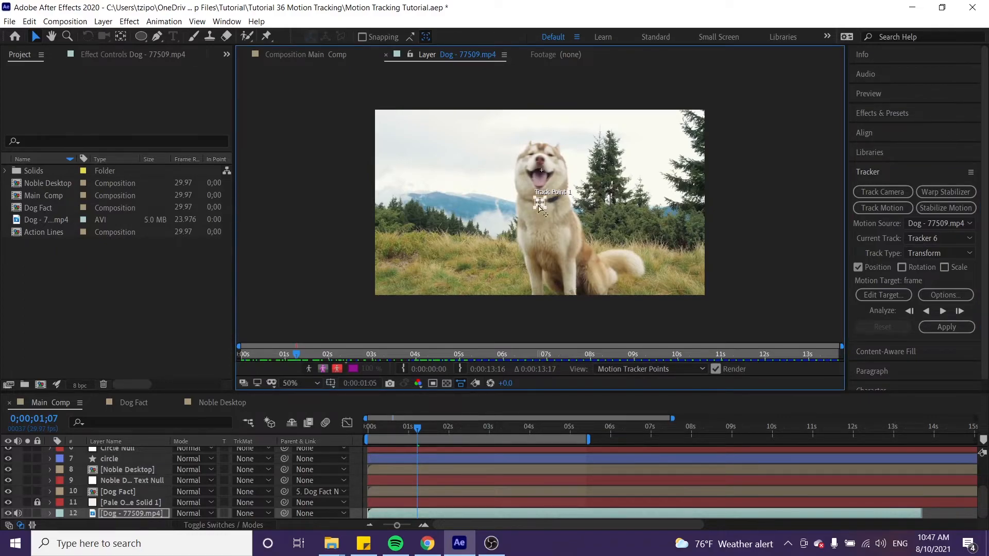
left_click(541, 205)
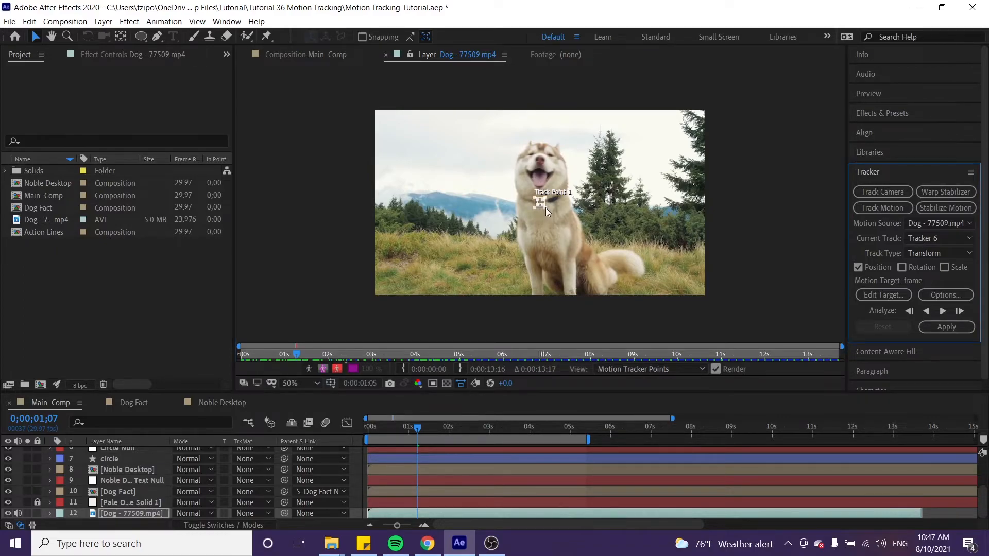
left_click_drag(543, 206, 543, 162)
left_click(943, 313)
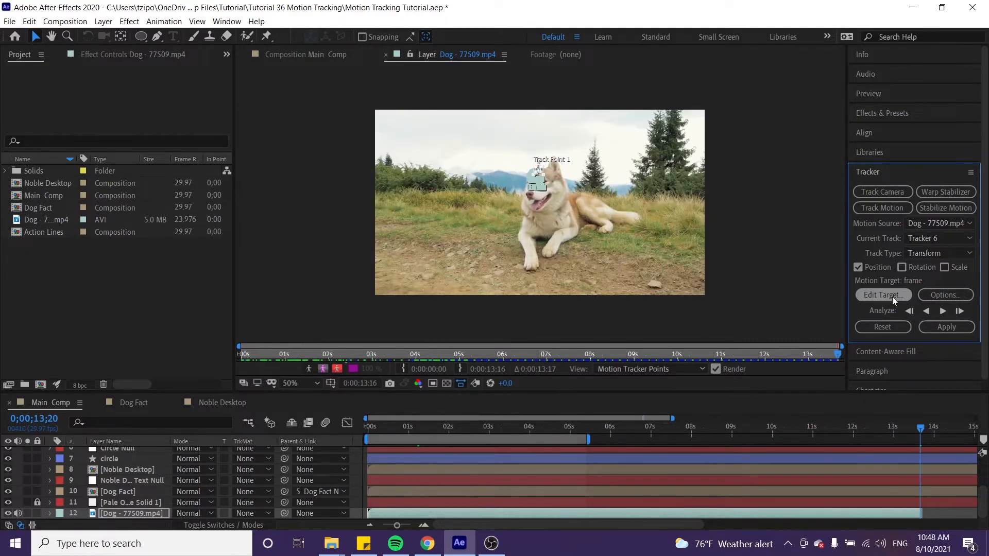
Set Circle Null as the motion target and apply the nose tracking to it in X and Y
left_click(892, 297)
left_click(487, 258)
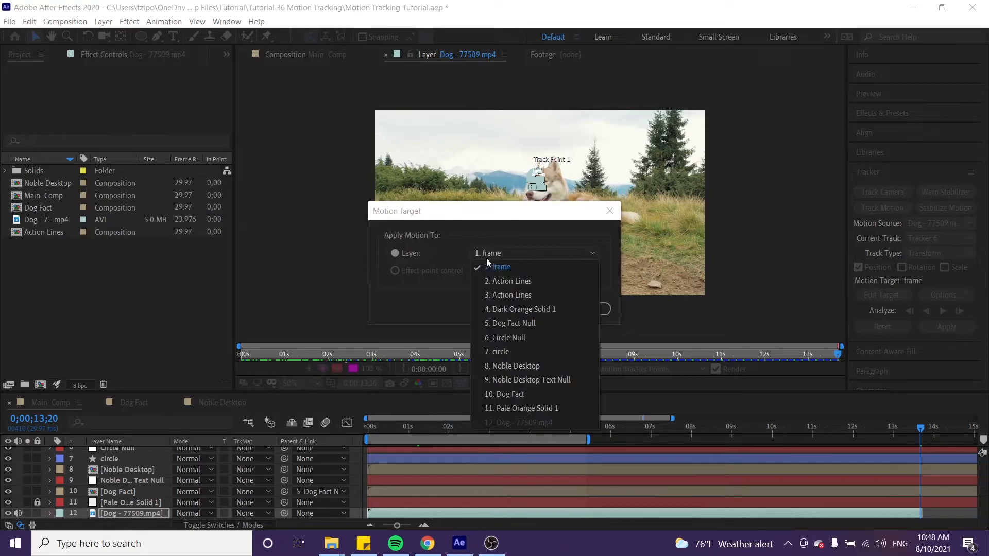
left_click(489, 338)
left_click(515, 311)
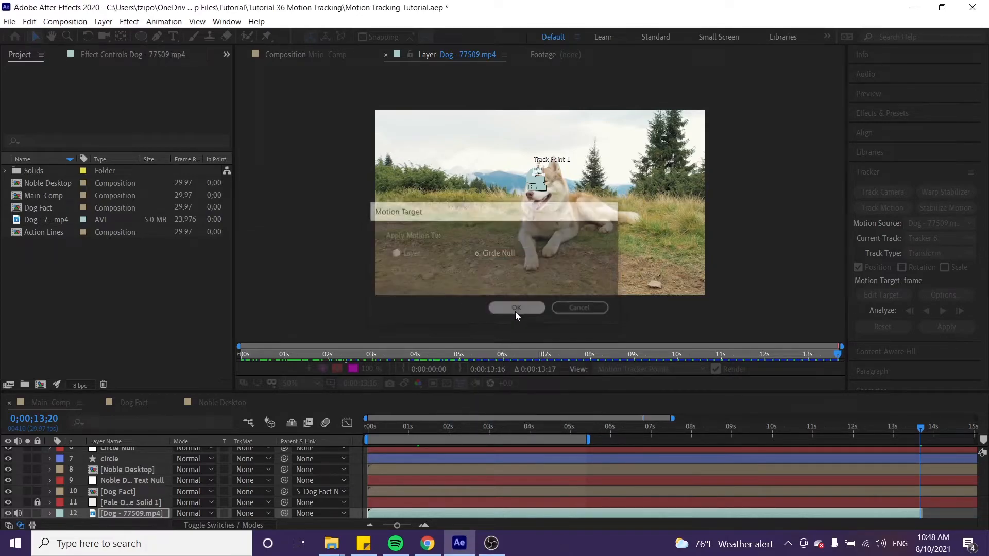
left_click(940, 328)
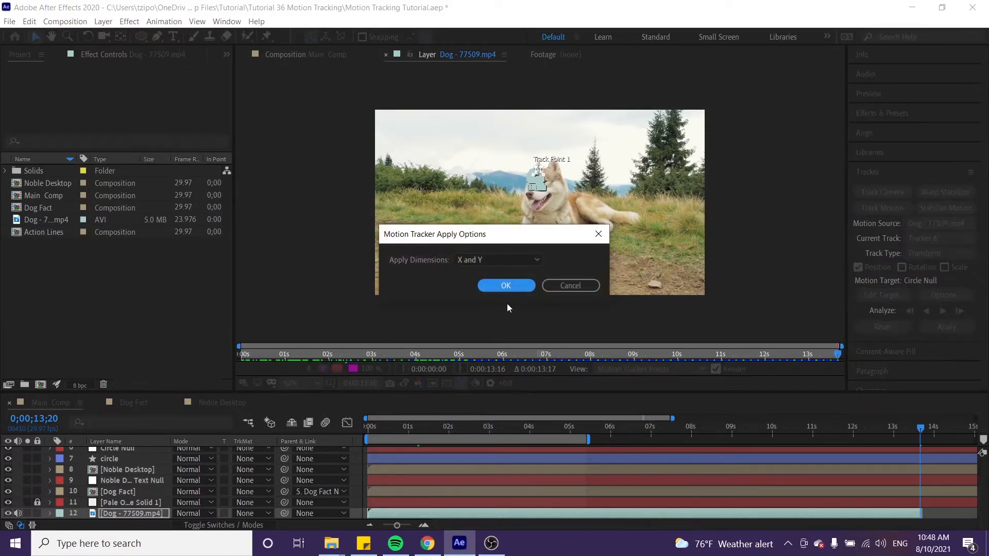
left_click(505, 285)
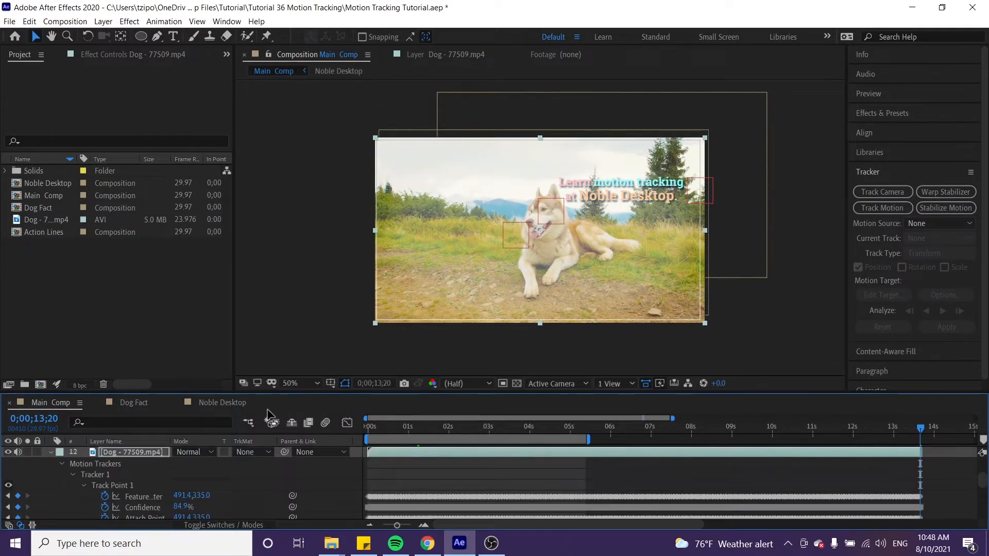
At 0;00;01;08, parent the circle layer to Circle Null and center it around the dog's head, at Position -2, 173
key("u")
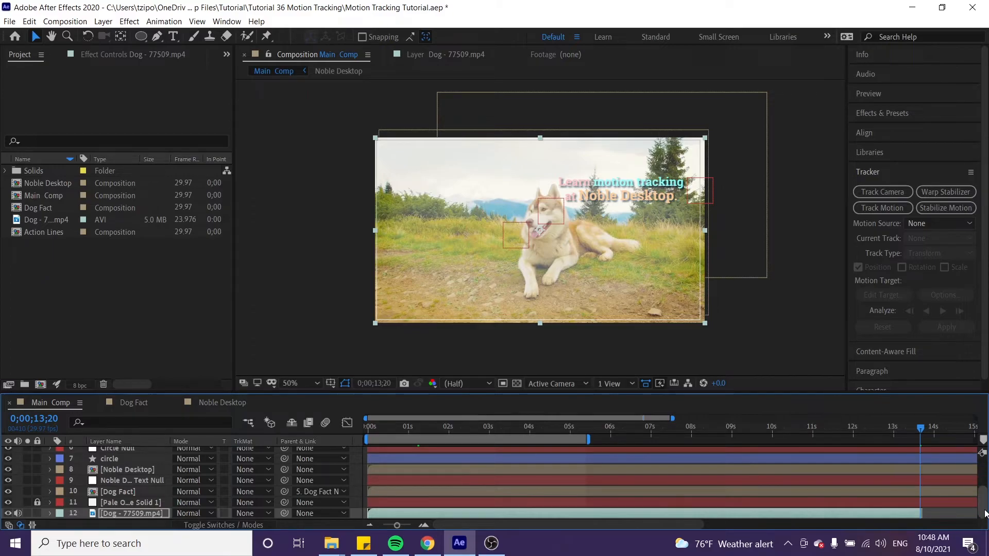
scroll(984, 510, "up", 5)
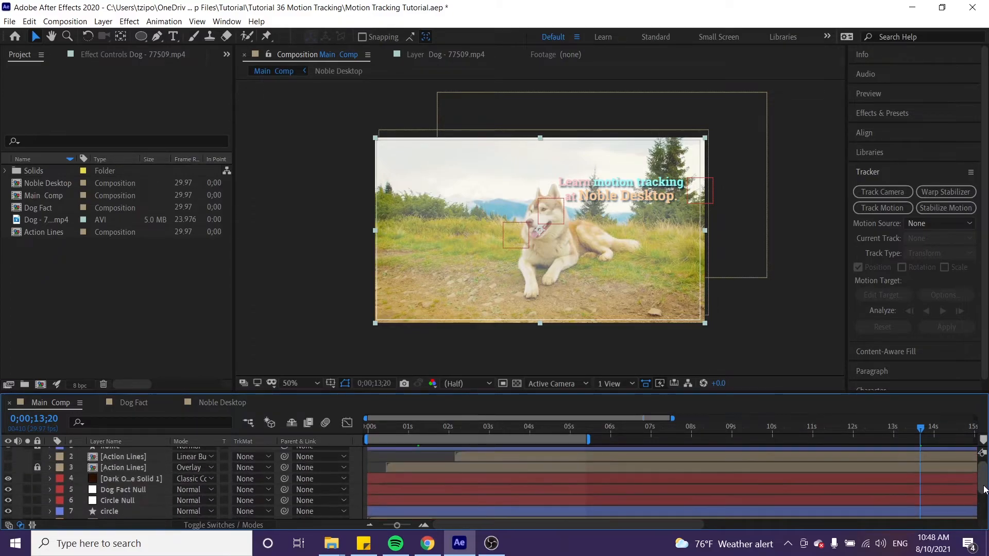
left_click(124, 511)
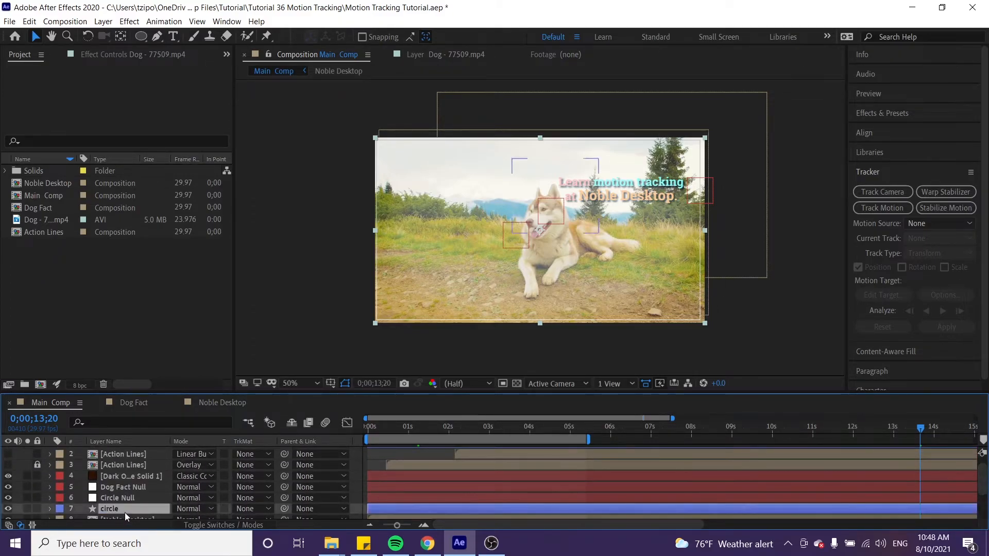
left_click_drag(415, 430, 418, 434)
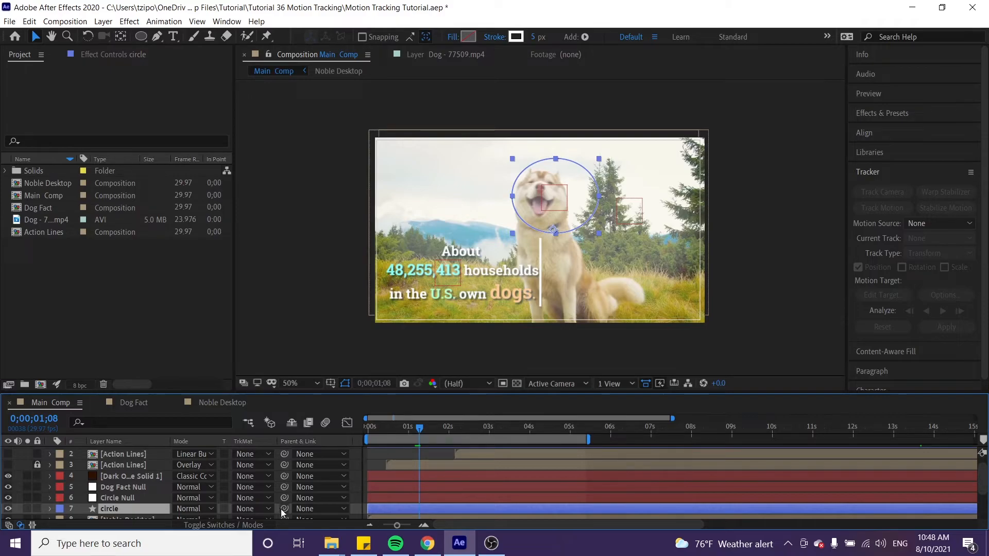
left_click_drag(280, 509, 128, 499)
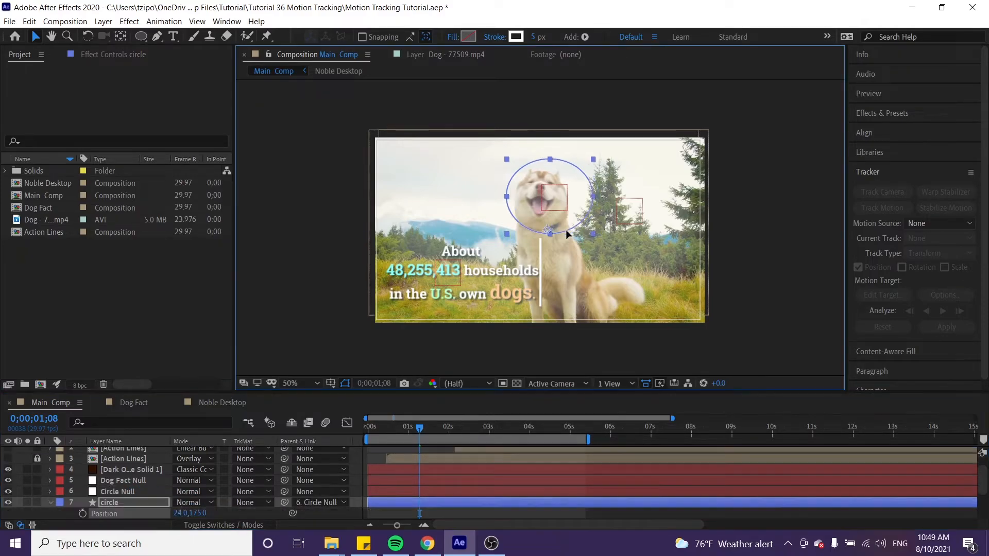
left_click_drag(567, 231, 562, 232)
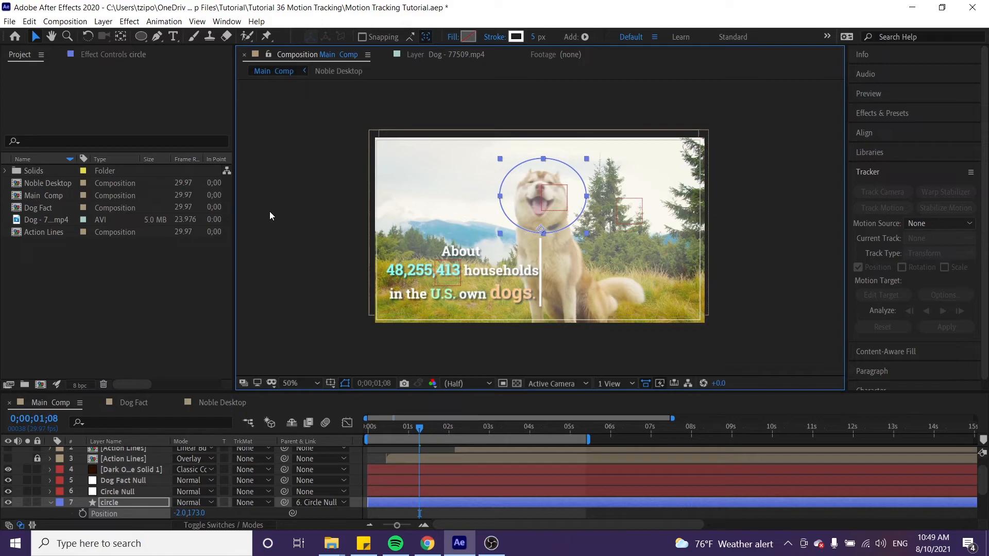
mouse_move(423, 429)
left_mouse_down()
mouse_move(468, 429)
mouse_move(422, 431)
left_mouse_up()
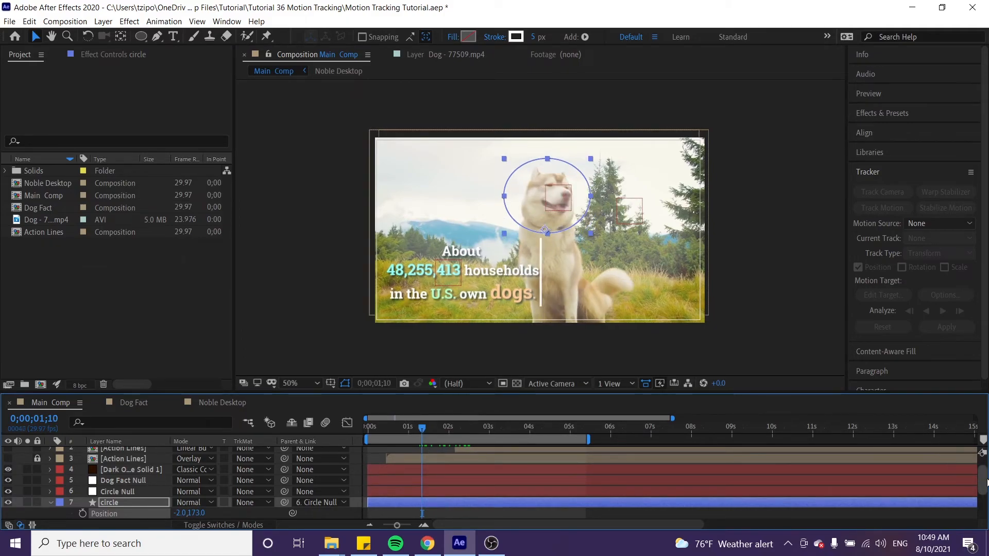
Make both Action Lines layers visible
scroll(986, 482, "up", 2)
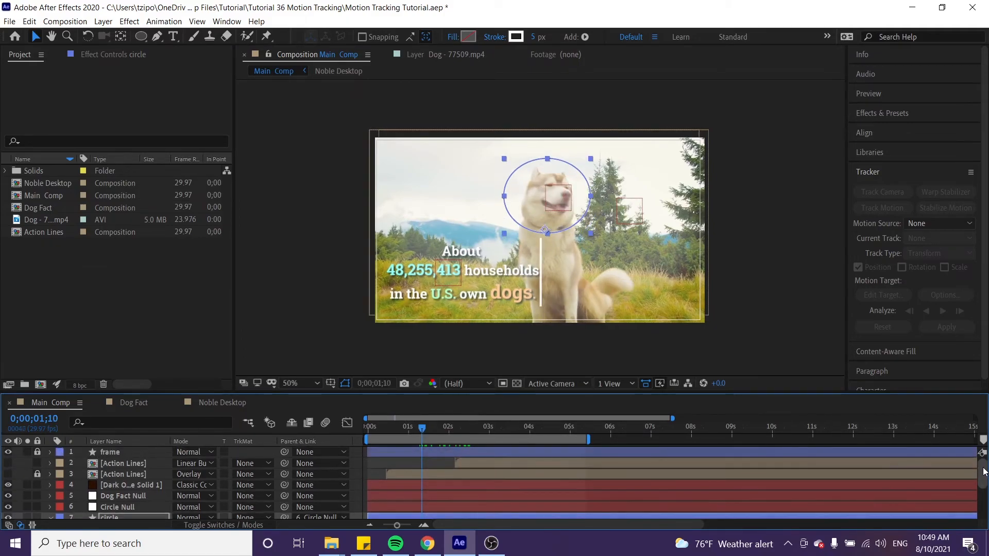
left_click(8, 474)
left_click(8, 463)
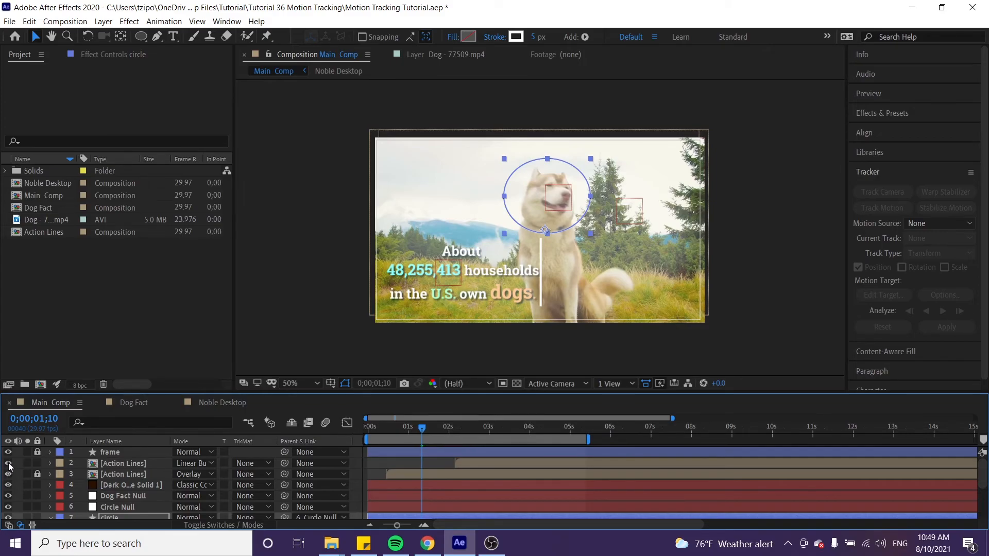
Scrub through the opening seconds and play back the composition to check how the circle and text follow the footage
left_click(394, 427)
left_click_drag(407, 426, 491, 430)
key("space")
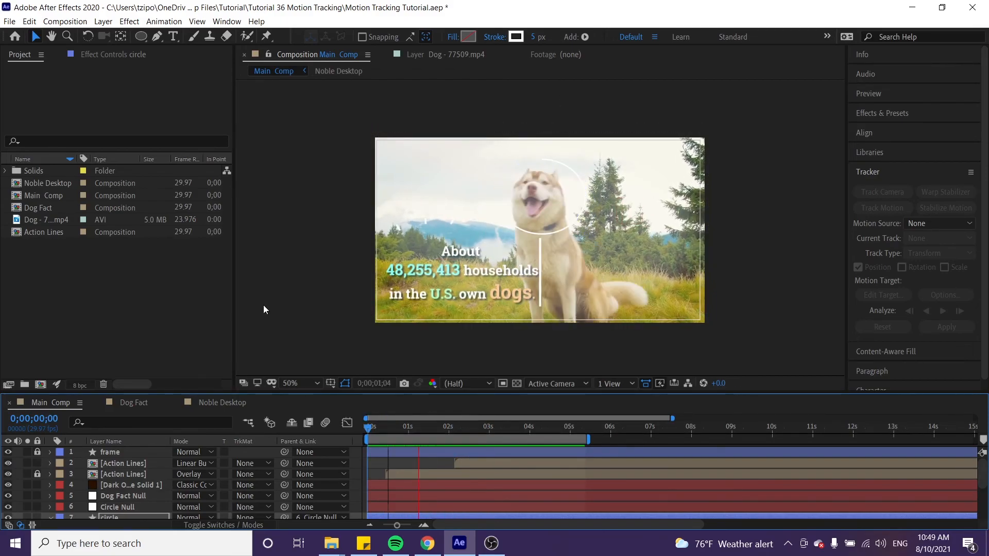